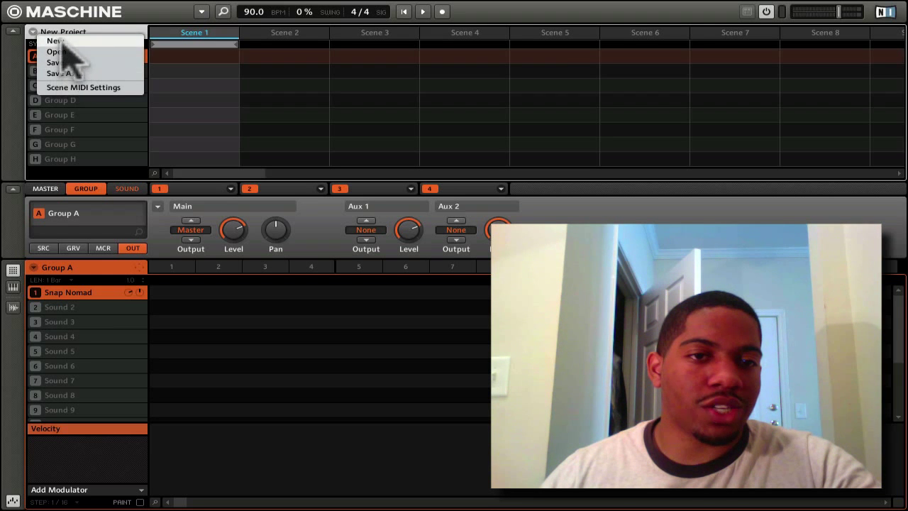
Dismiss the project menu and toggle the arranger, ending expanded with Groups A–H listed
click(18, 81)
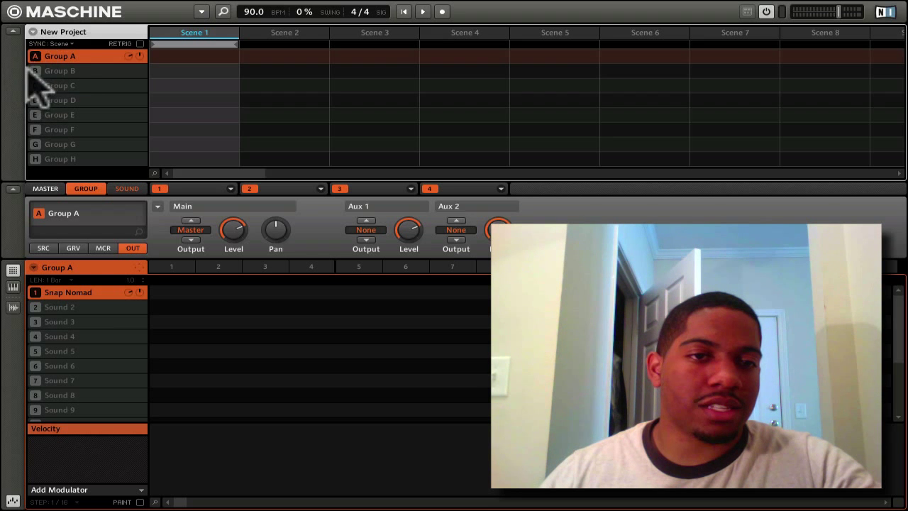
click(14, 32)
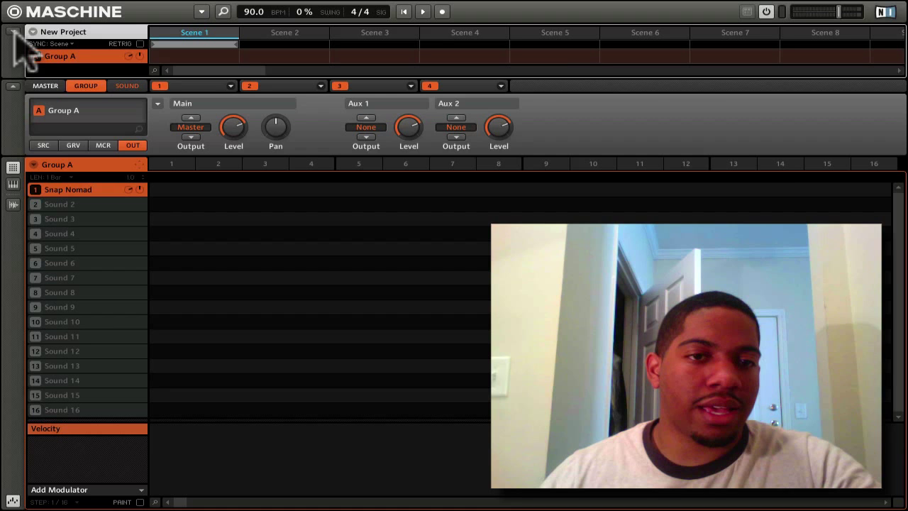
click(13, 32)
click(13, 32)
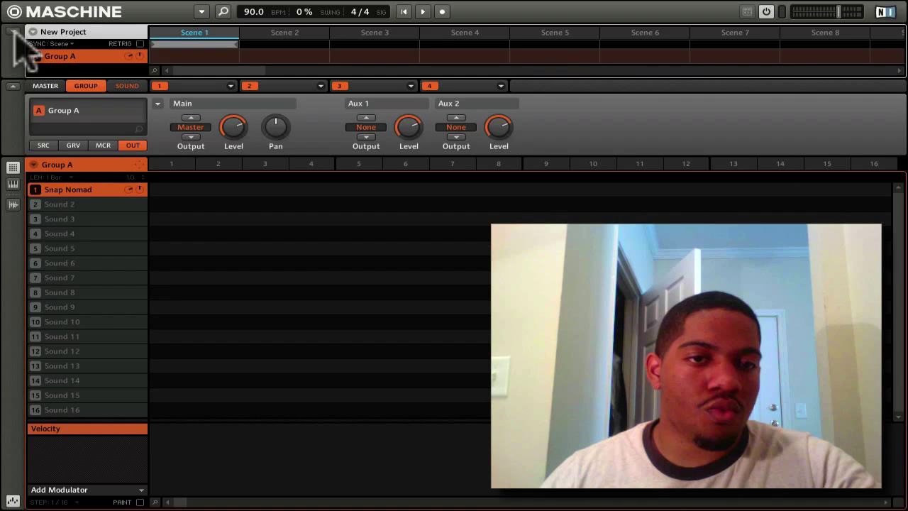
click(13, 32)
click(13, 32)
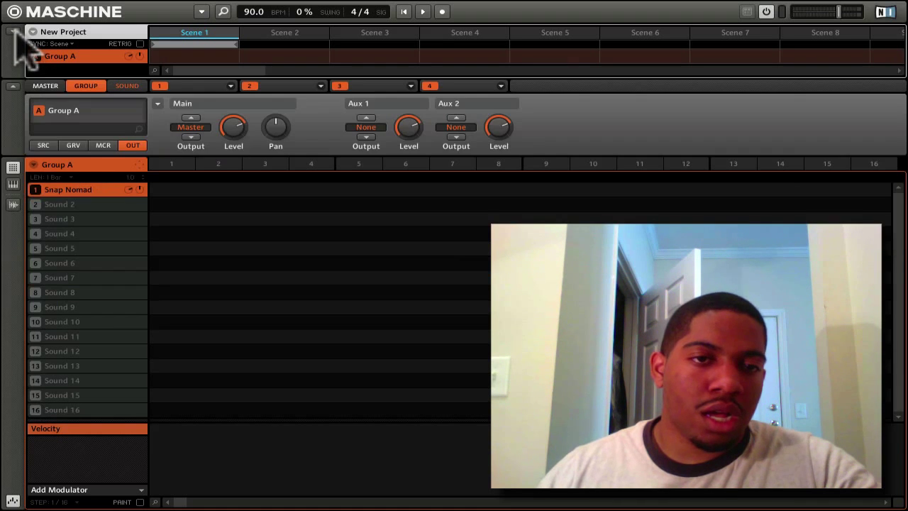
click(14, 32)
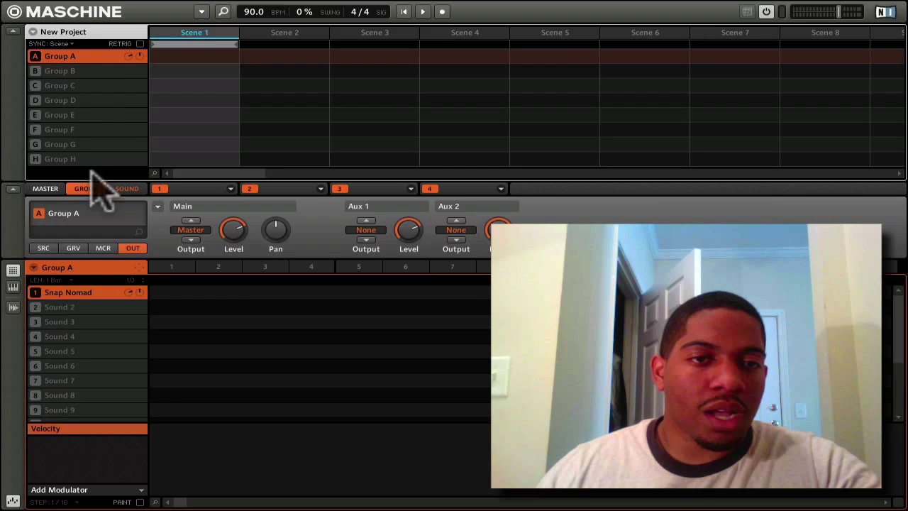
Switch between Groups H, B and A, settling on Group B with its empty sound slots
click(47, 159)
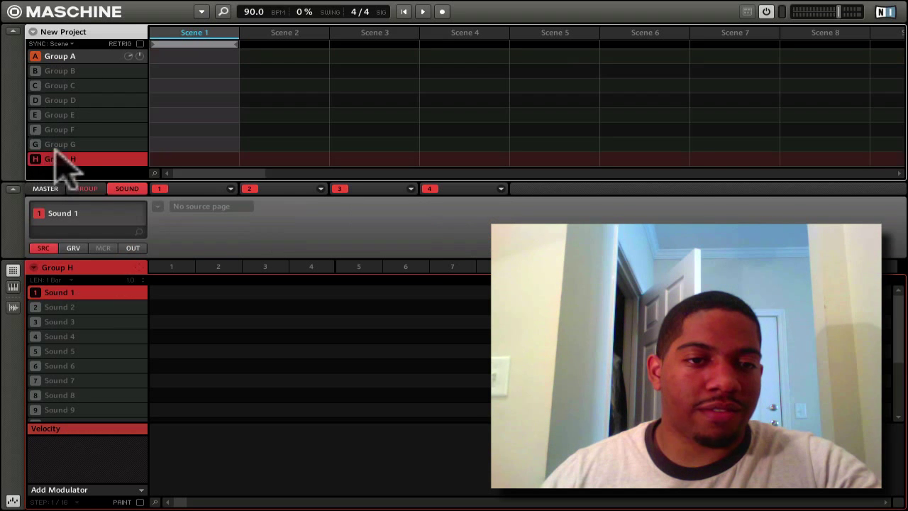
click(70, 70)
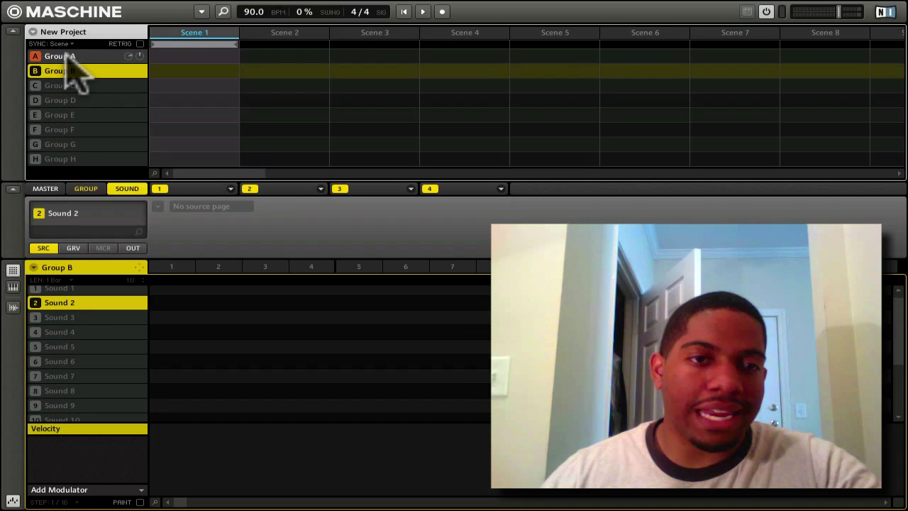
click(65, 56)
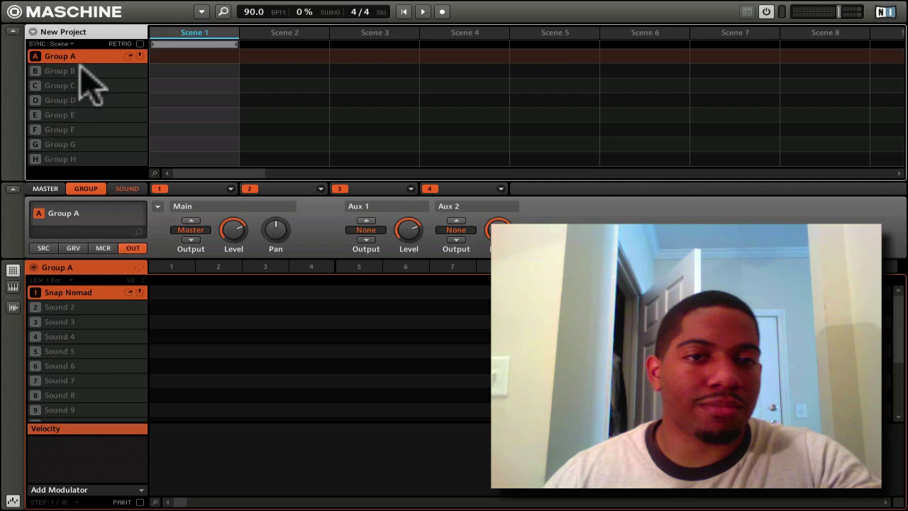
click(63, 70)
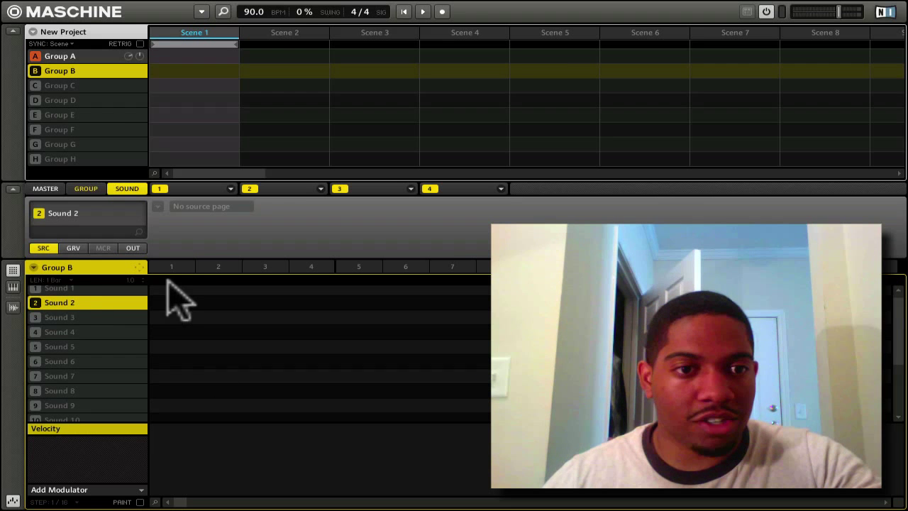
click(62, 56)
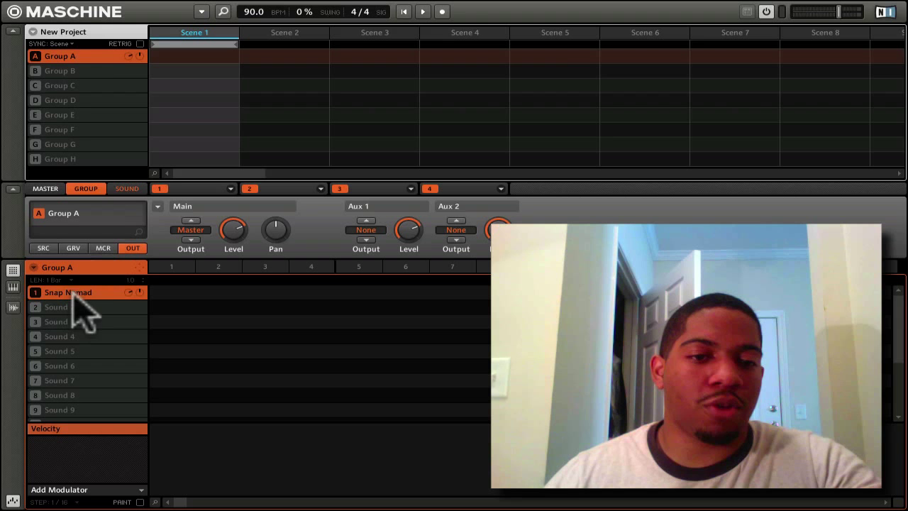
click(74, 73)
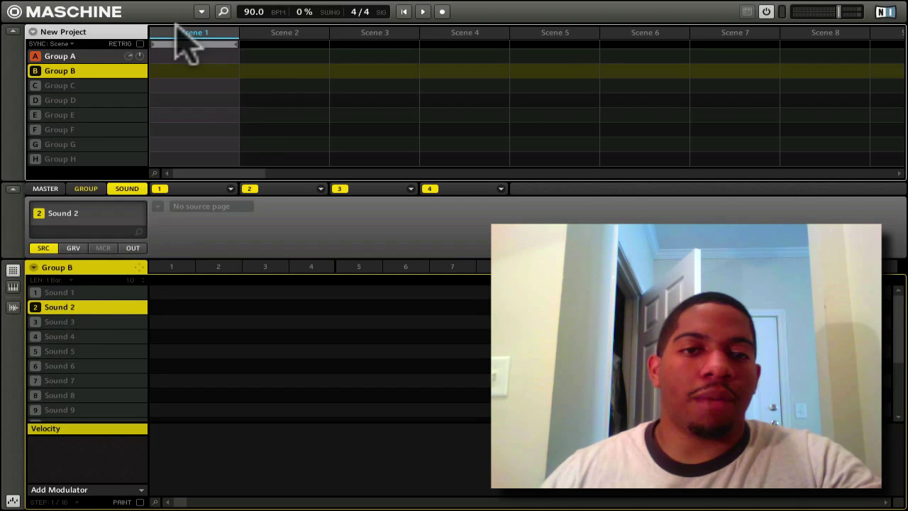
Step through Scenes 2 to 7 and return to Scene 5
click(273, 35)
click(335, 34)
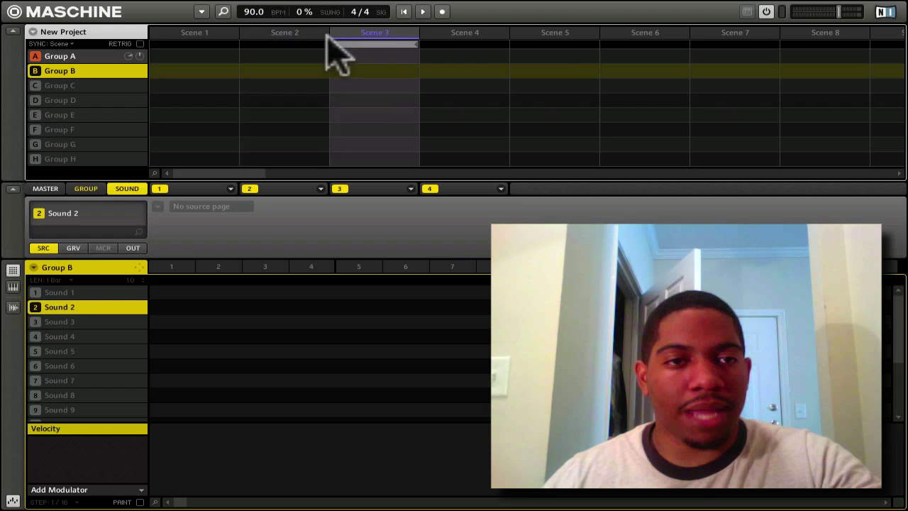
click(447, 43)
click(548, 40)
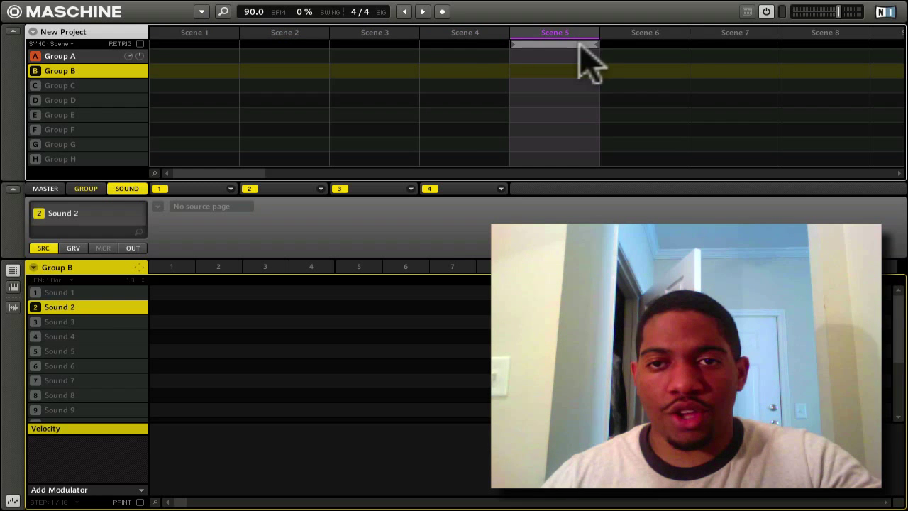
click(647, 41)
click(705, 41)
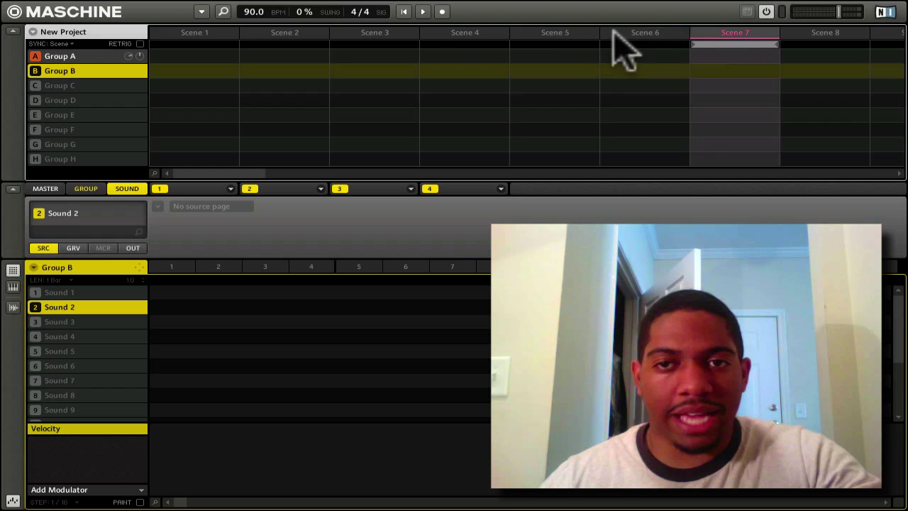
click(548, 39)
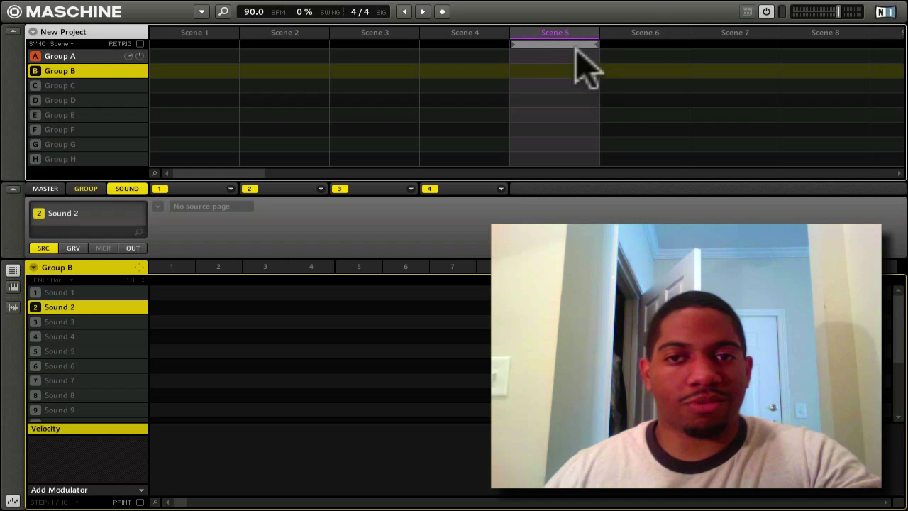
Name Scenes 5, 4 and 3 Bridge, Hook and First Verse
double_click(559, 33)
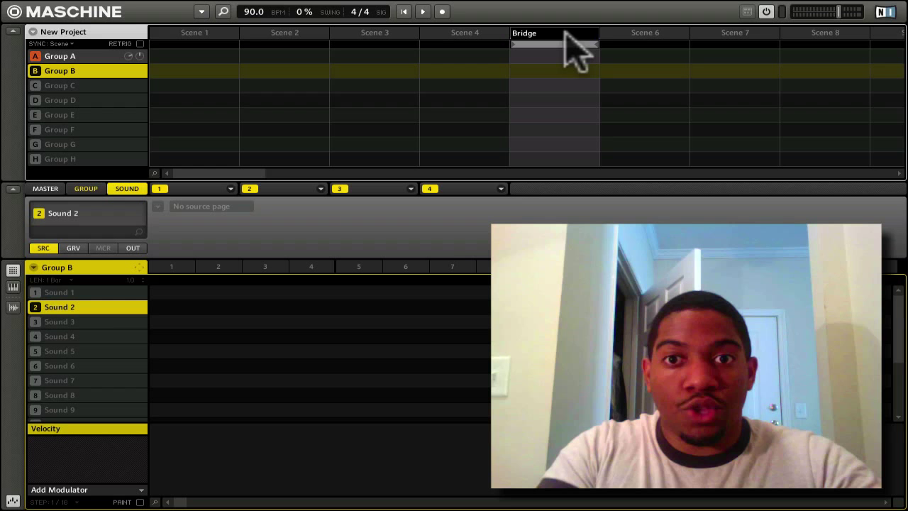
key(Return)
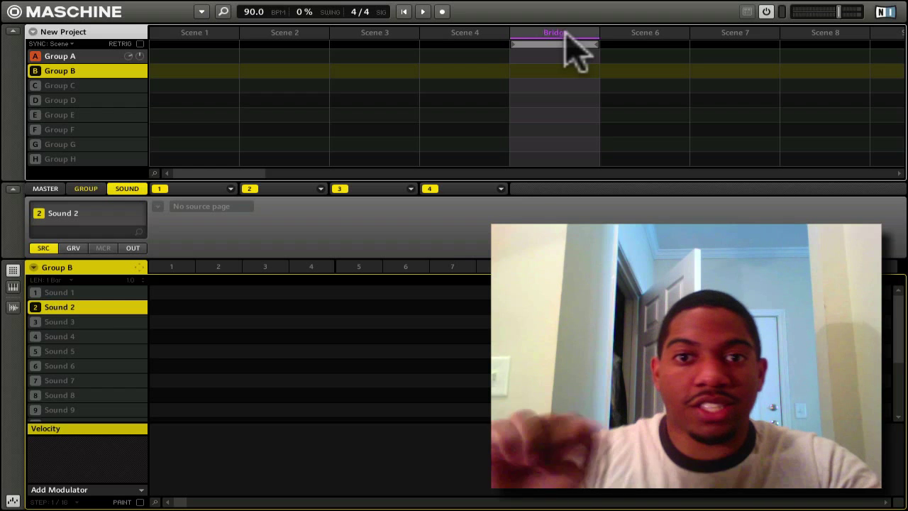
double_click(479, 34)
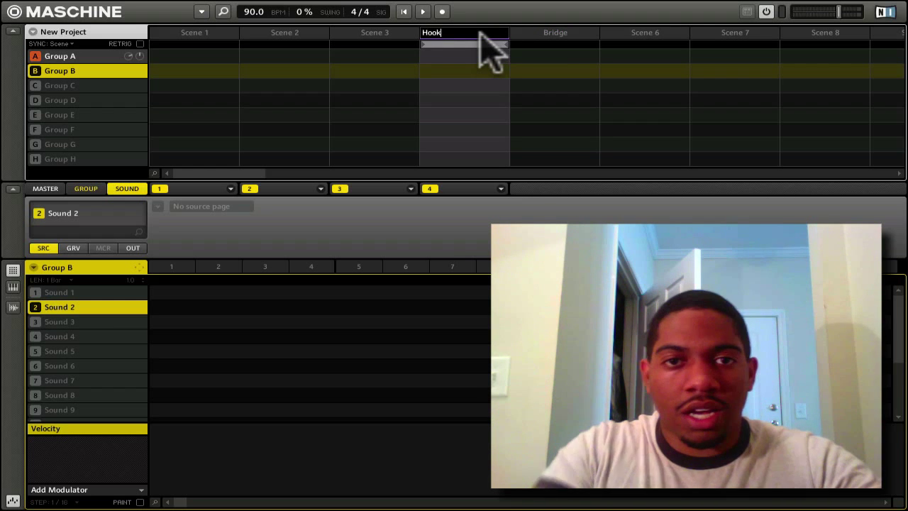
double_click(394, 32)
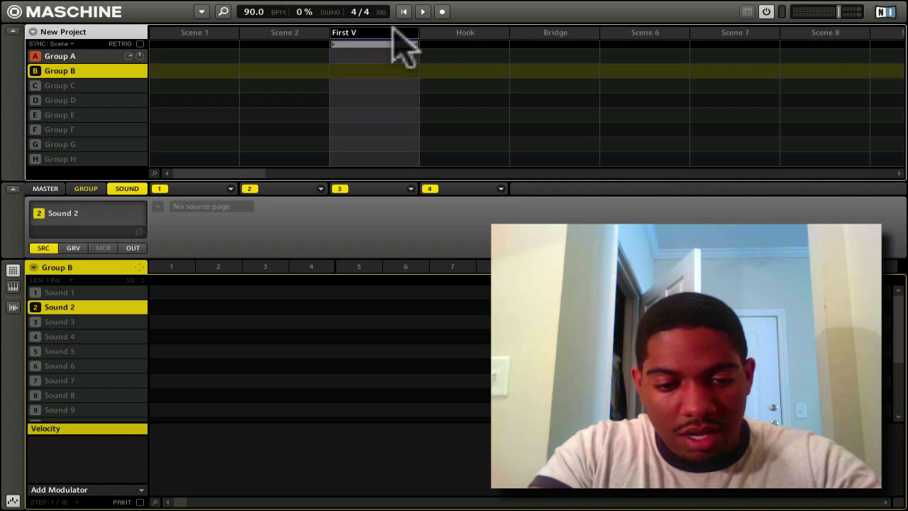
text(First Verse)
click(310, 35)
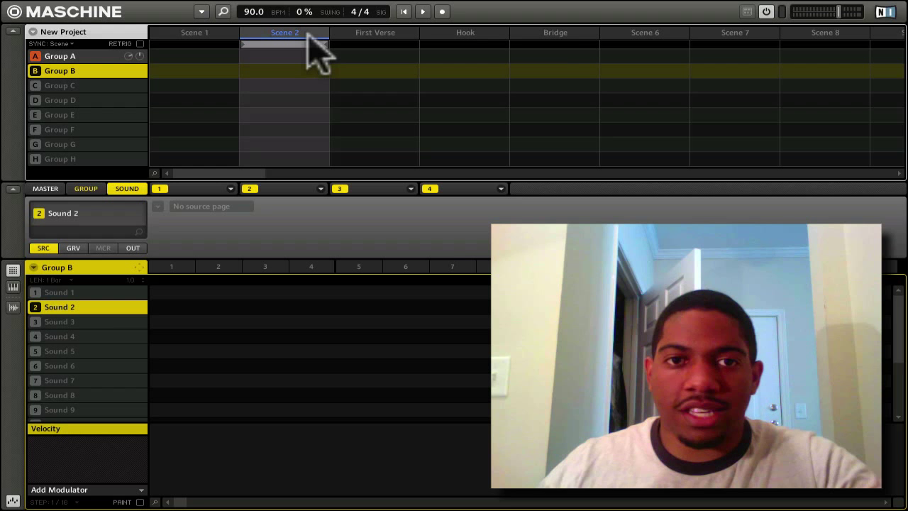
Look over the renamed scenes and add a Pattern 1 clip for Group B in Hook
click(381, 34)
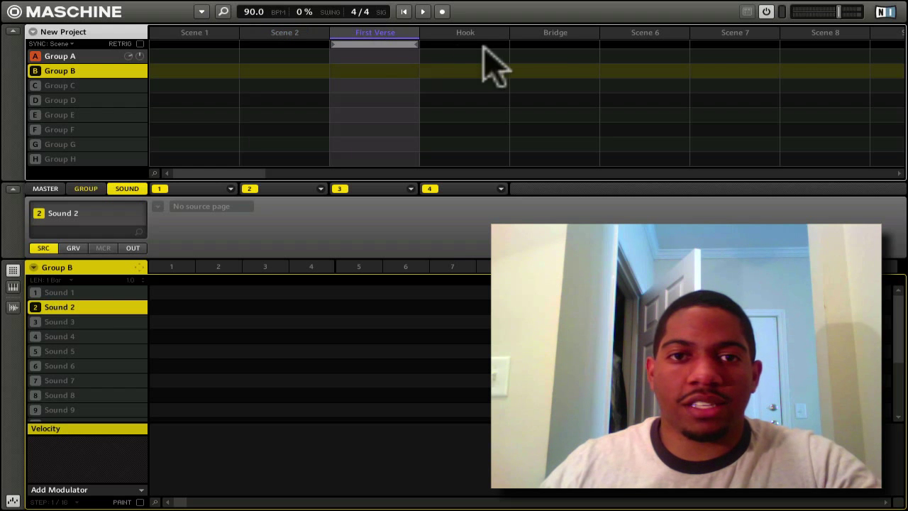
click(294, 32)
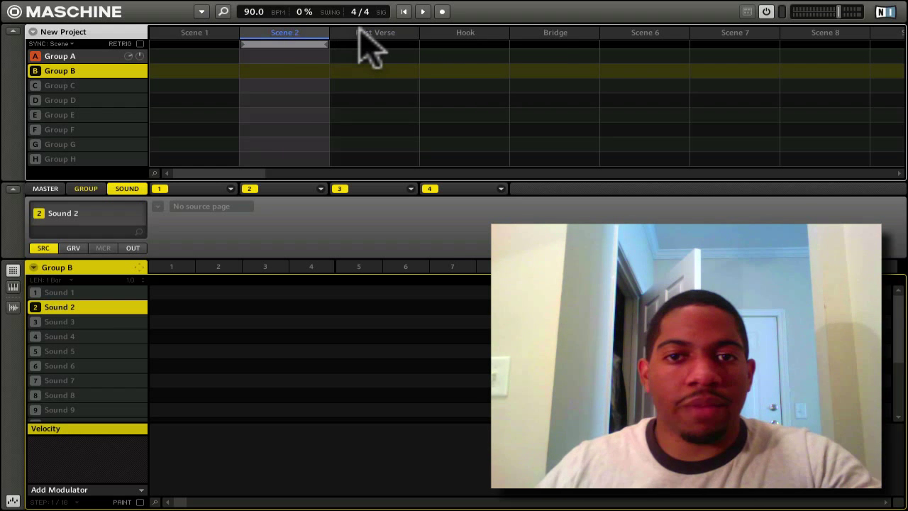
click(383, 39)
click(551, 45)
click(460, 43)
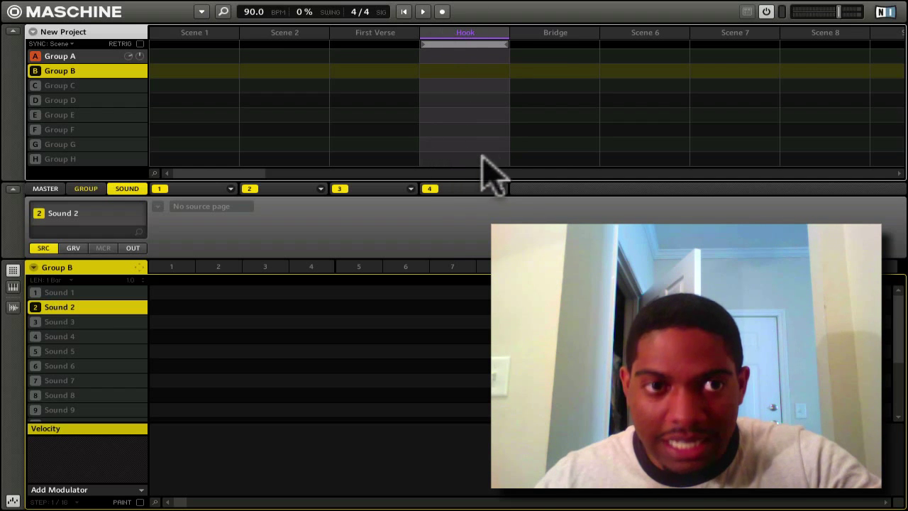
click(434, 70)
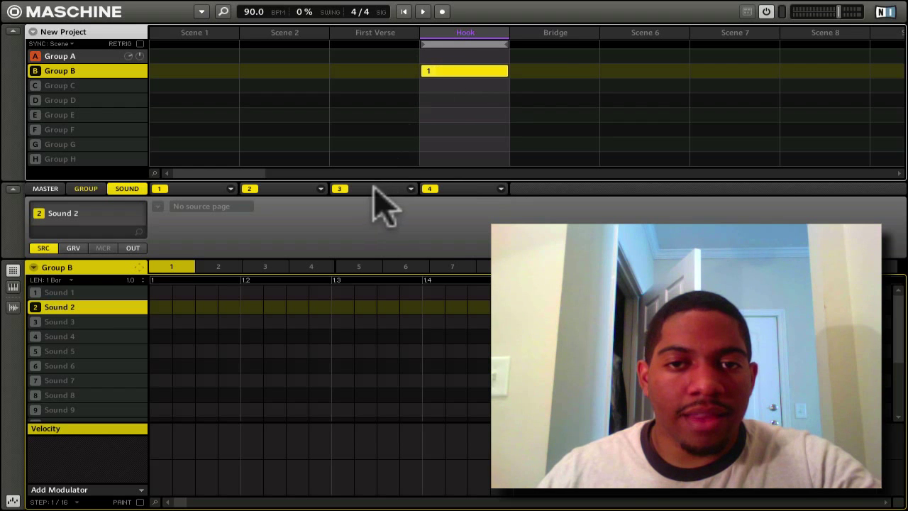
Add patterns for Groups A, C and E in the Hook scene
click(447, 55)
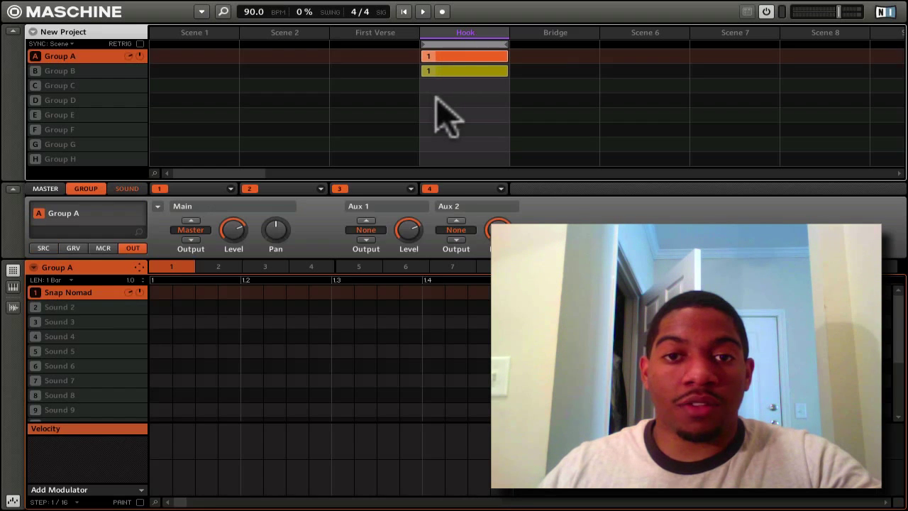
click(437, 86)
click(446, 114)
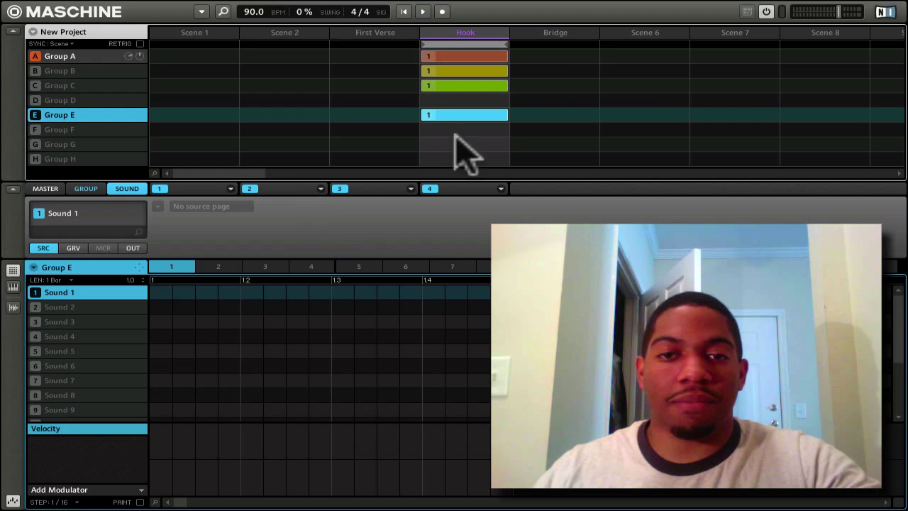
Delete the Group A, B, C and E patterns from Hook, then select Scene 1
right_click(437, 57)
right_click(434, 71)
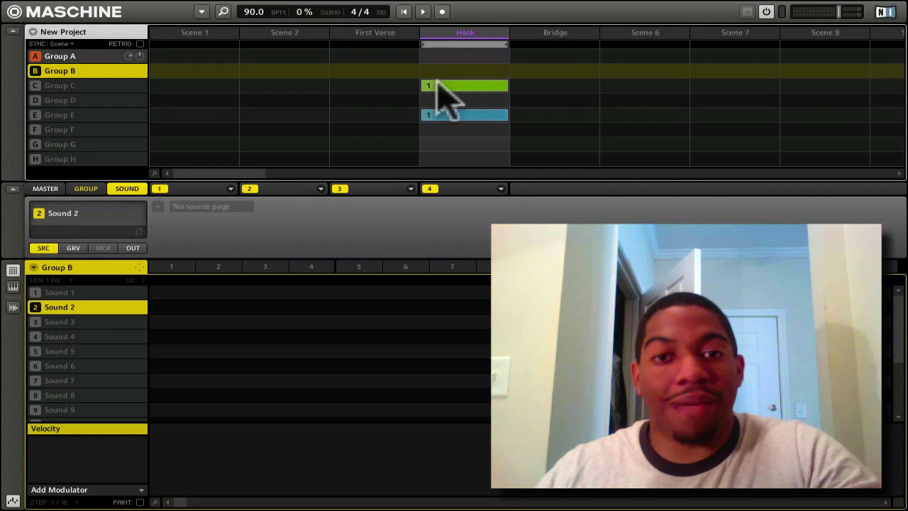
right_click(439, 85)
right_click(444, 115)
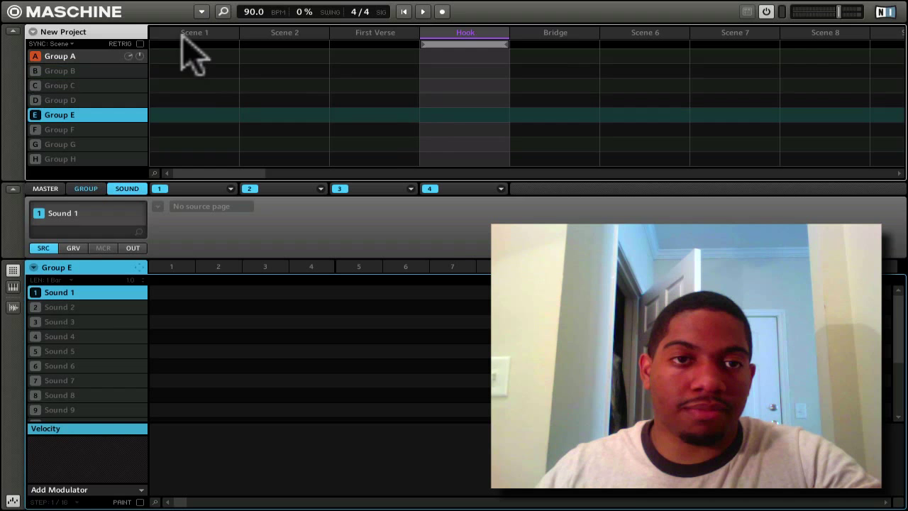
click(192, 42)
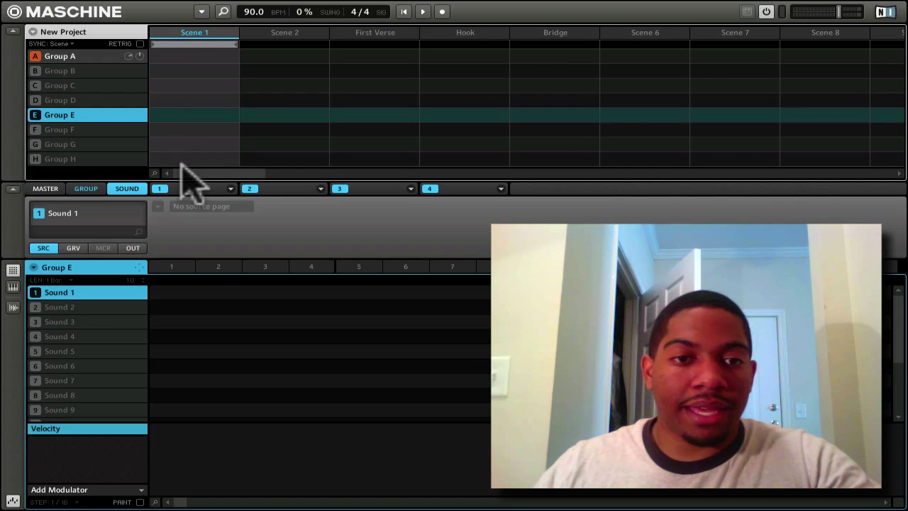
Scroll the arranger to Scene 64, the last scene, and select its name
drag(181, 171, 901, 156)
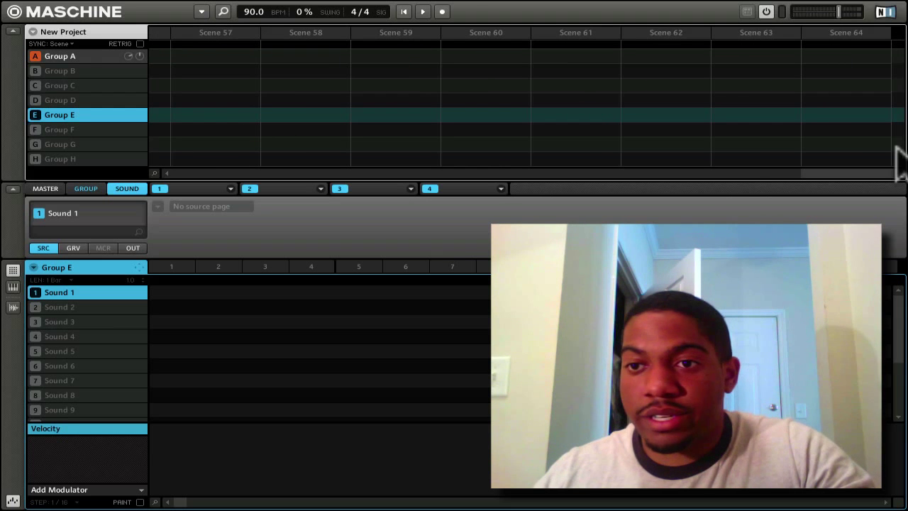
click(897, 55)
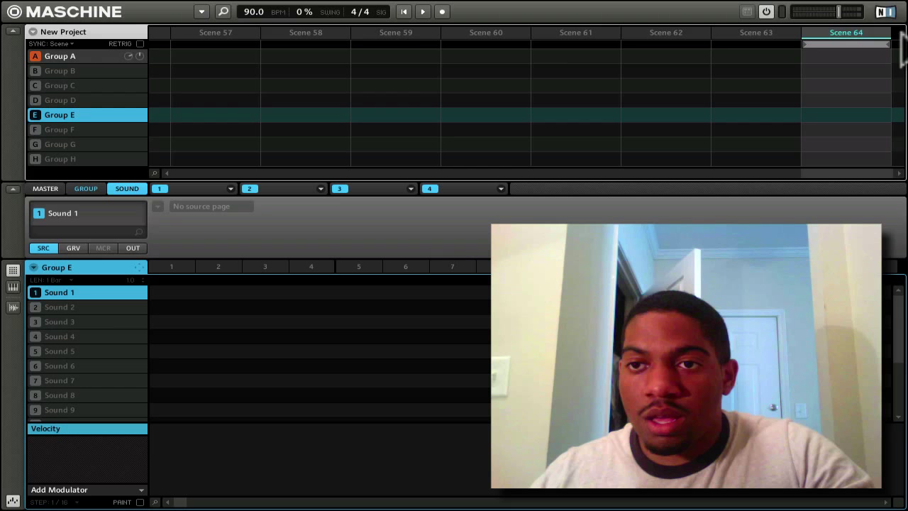
double_click(896, 32)
Scroll back, narrow the columns to fit Scenes 1–17, show Group A's outputs, and collapse the arranger
drag(848, 171, 197, 151)
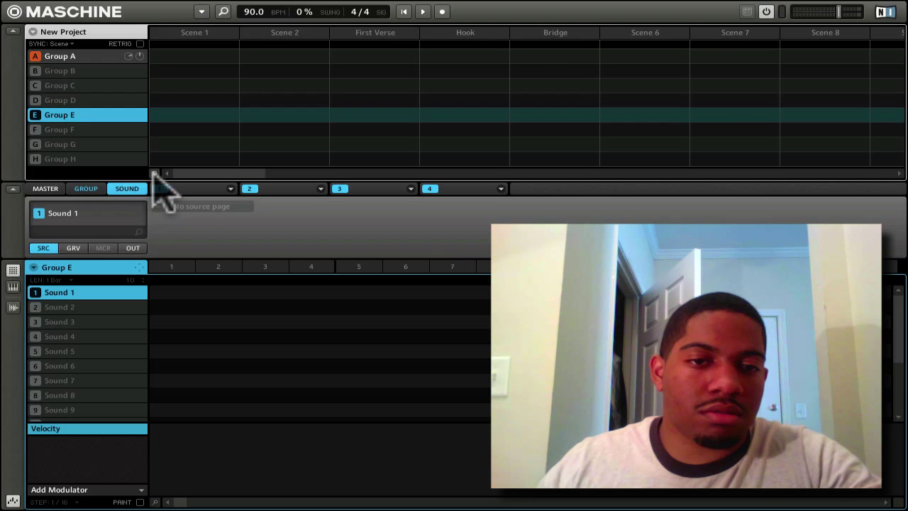
drag(154, 173, 154, 173)
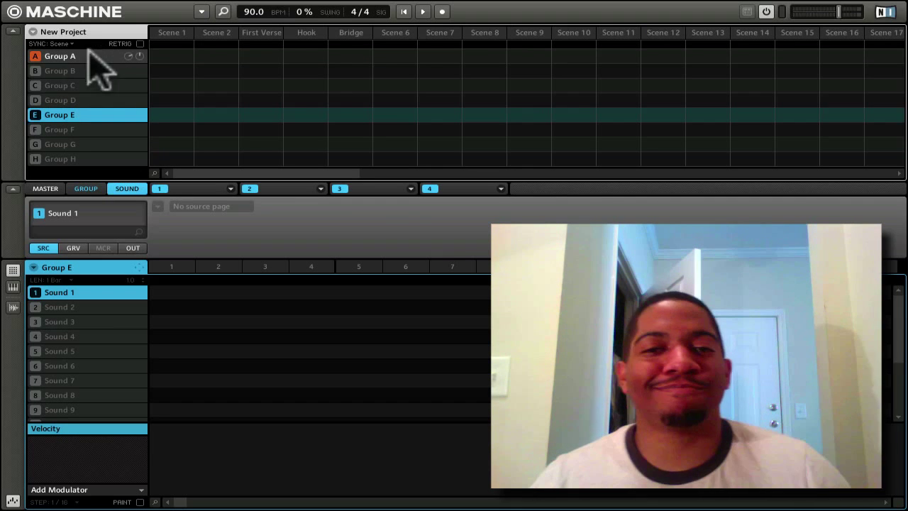
click(64, 56)
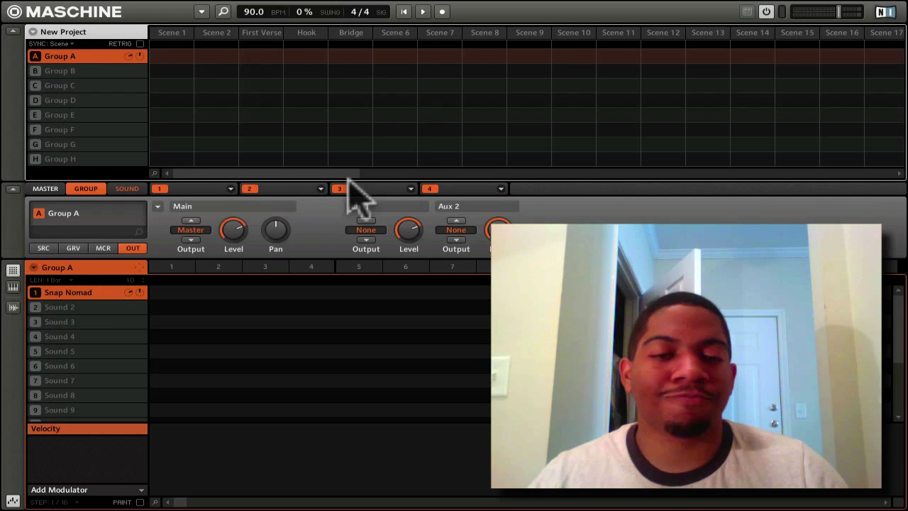
click(13, 31)
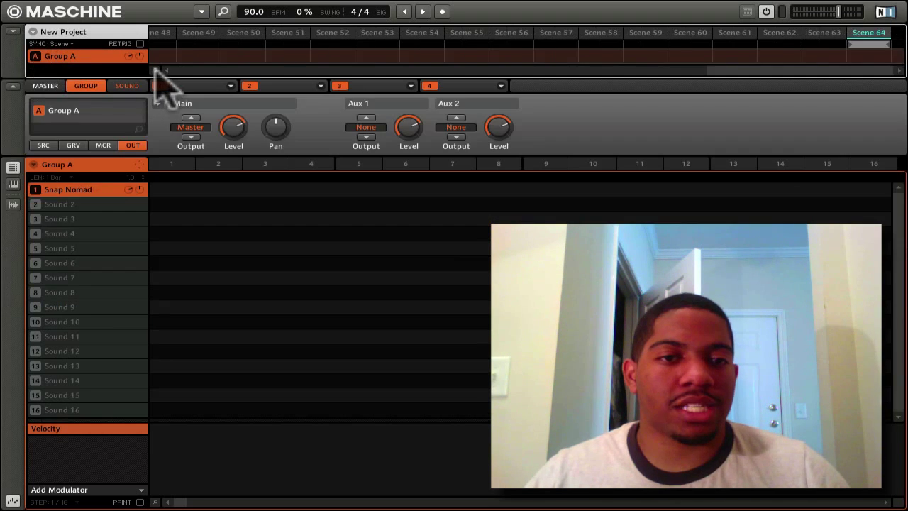
Cycle the MASTER, GROUP and SOUND tabs, ending on Snap Nomad's sound settings
click(45, 86)
click(86, 86)
click(127, 86)
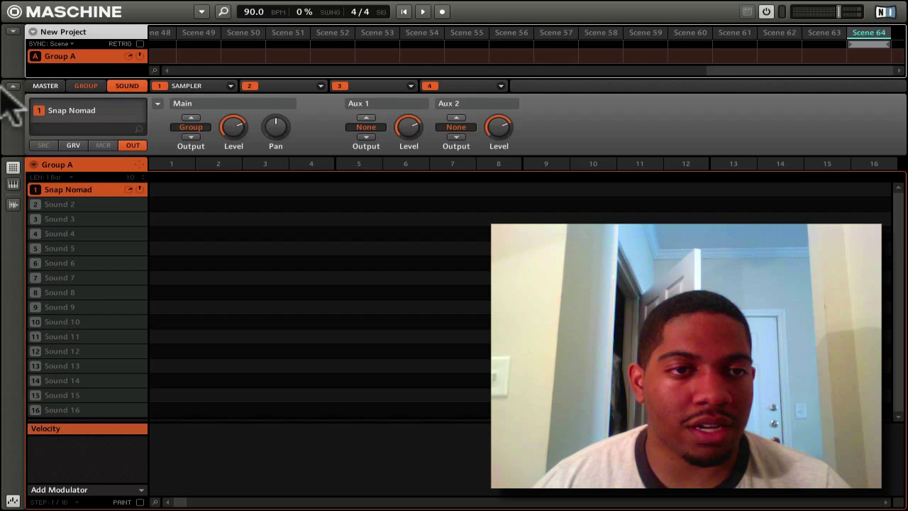
Cycle the MASTER, GROUP and SOUND tabs, returning to Snap Nomad's sound-level settings
click(45, 86)
click(86, 86)
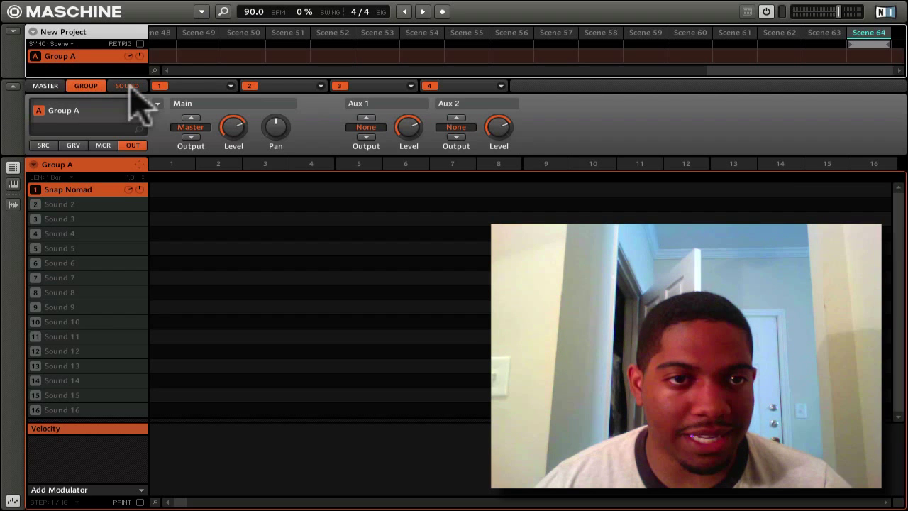
click(126, 86)
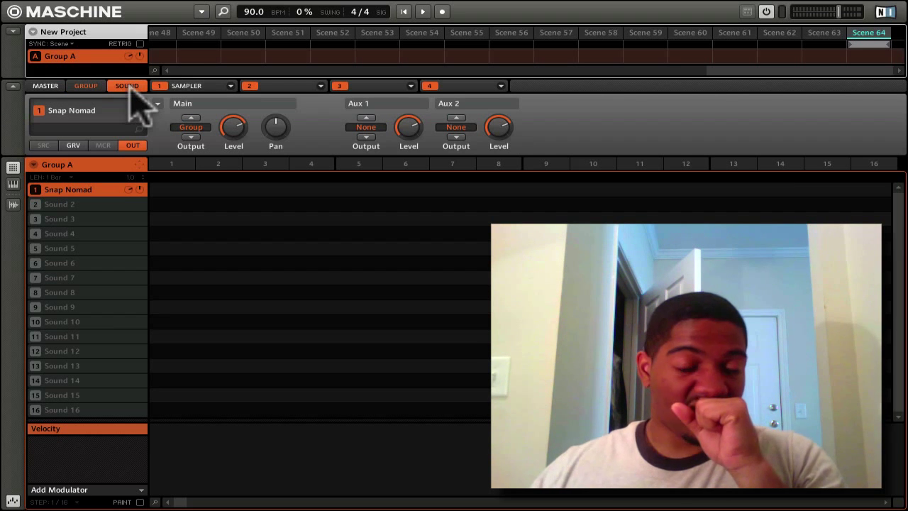
click(47, 86)
click(99, 86)
click(127, 86)
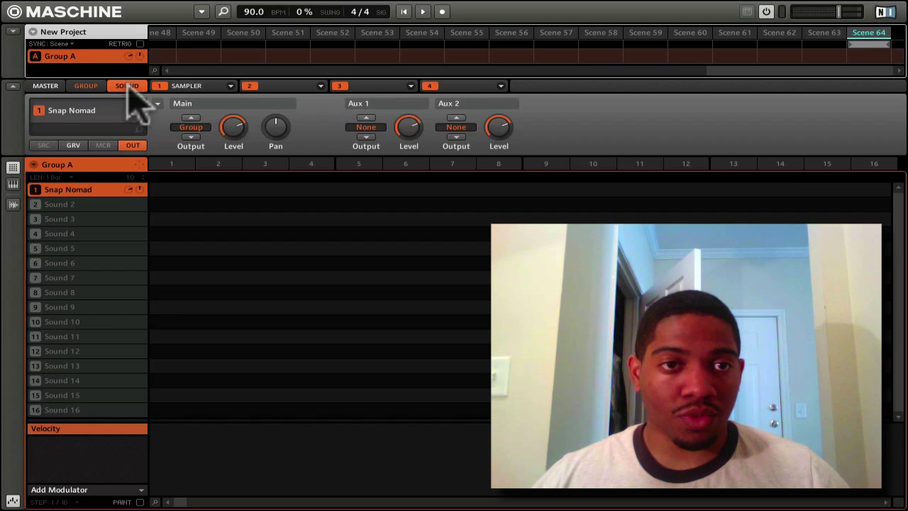
Inspect the Sampler and empty slots 3 and 4, browsing the module list without loading anything
click(188, 86)
click(383, 87)
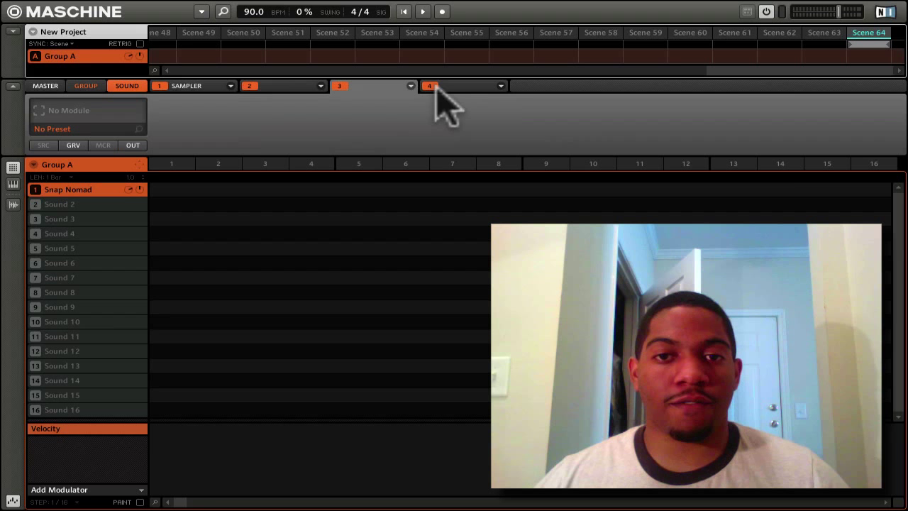
click(448, 87)
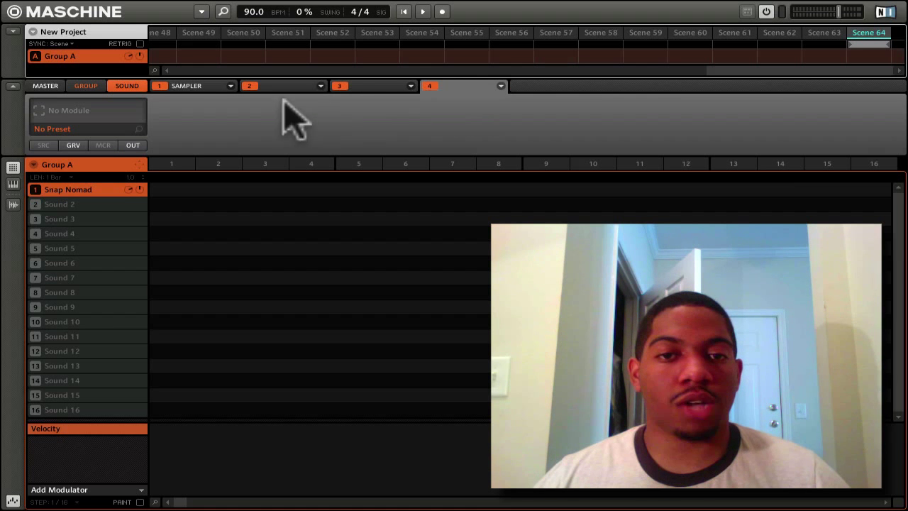
click(179, 87)
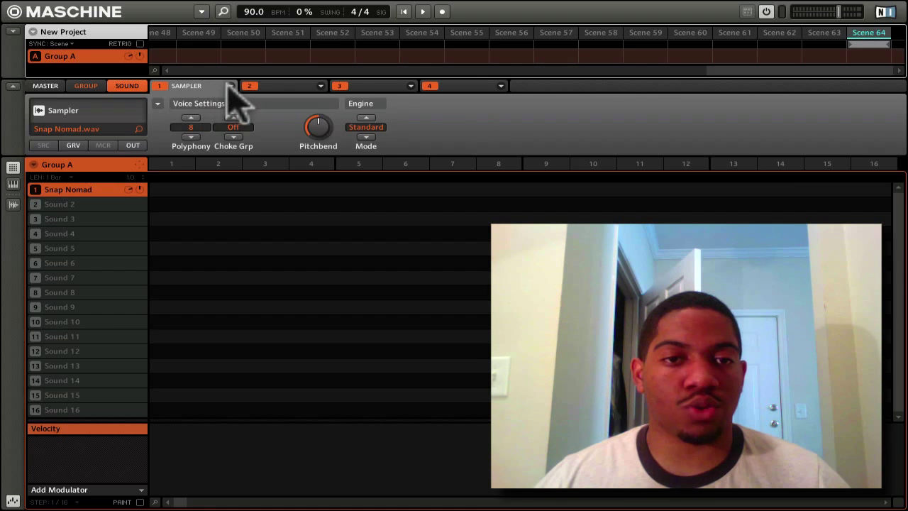
click(230, 86)
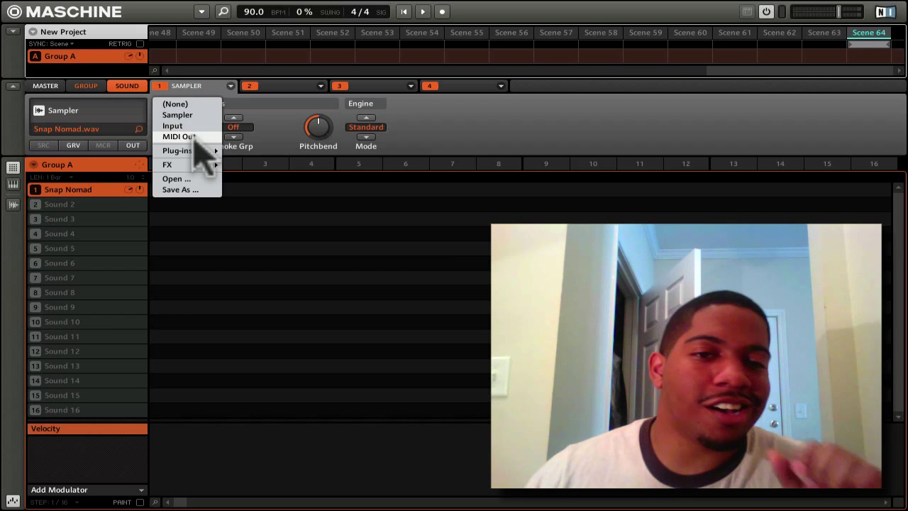
mouse_move(190, 153)
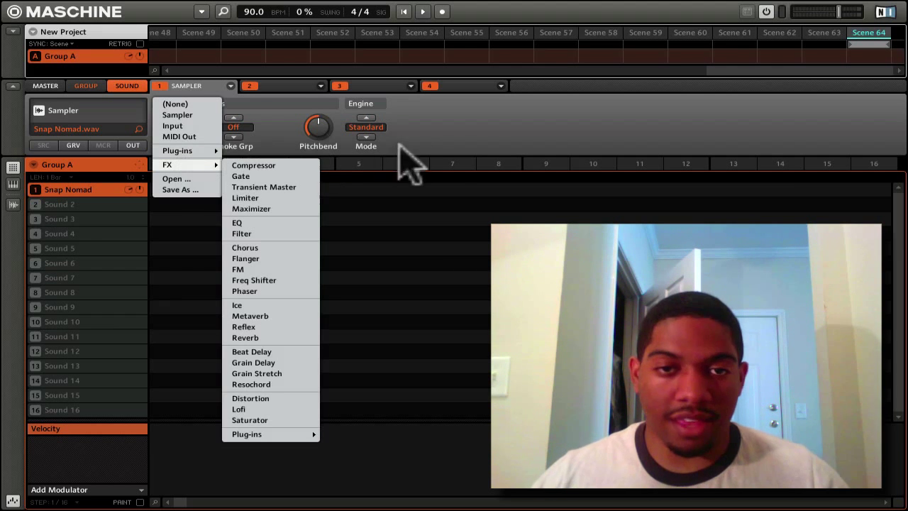
click(284, 152)
Check slot 2's effect list and slots 3–4, then return to the Sampler in slot 1
click(317, 87)
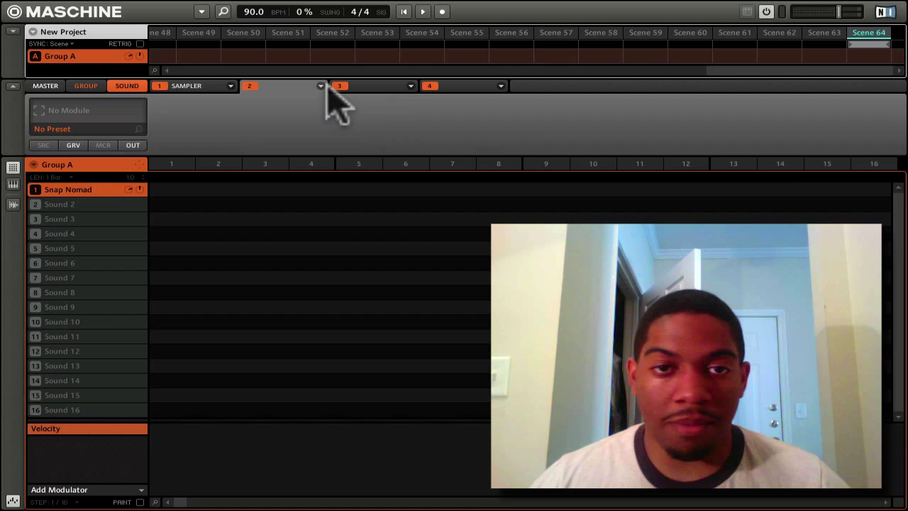
click(322, 86)
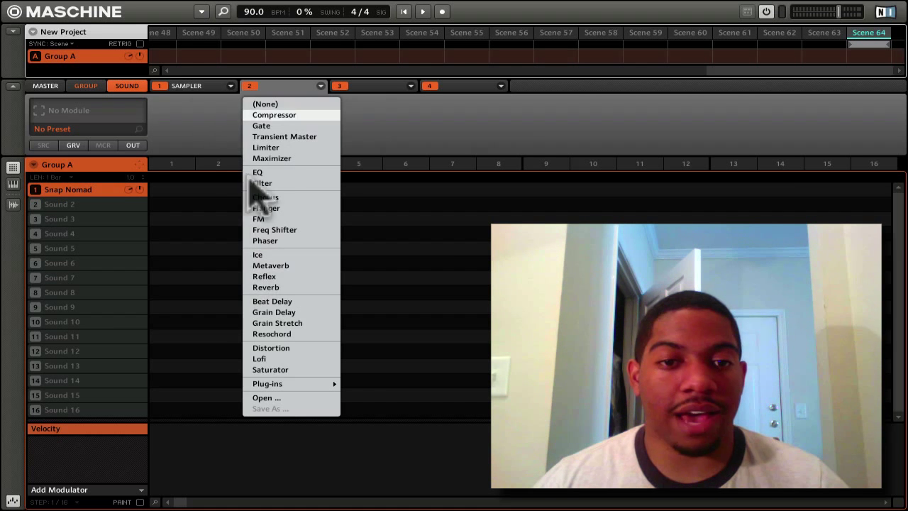
click(367, 85)
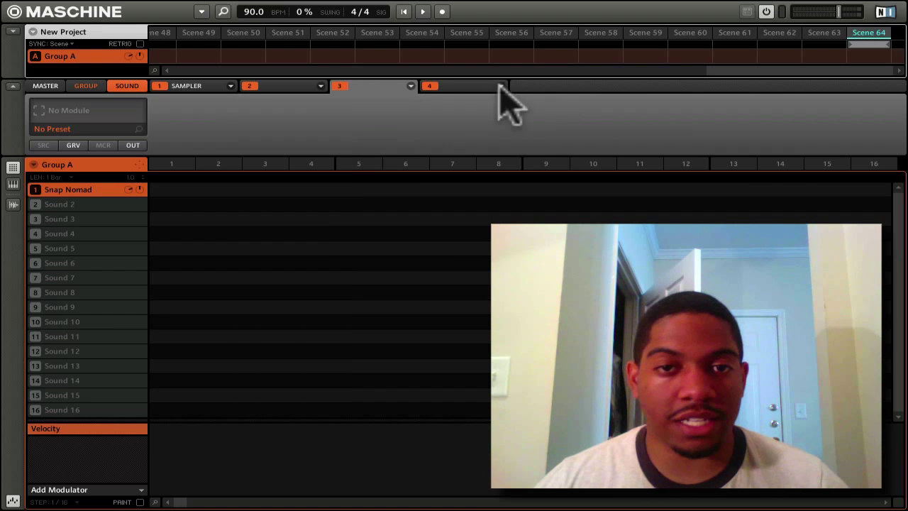
click(457, 85)
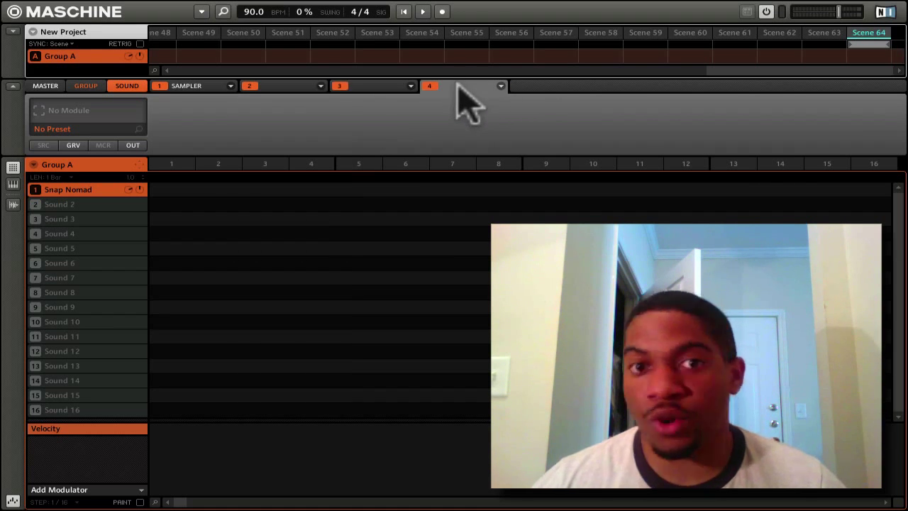
click(191, 85)
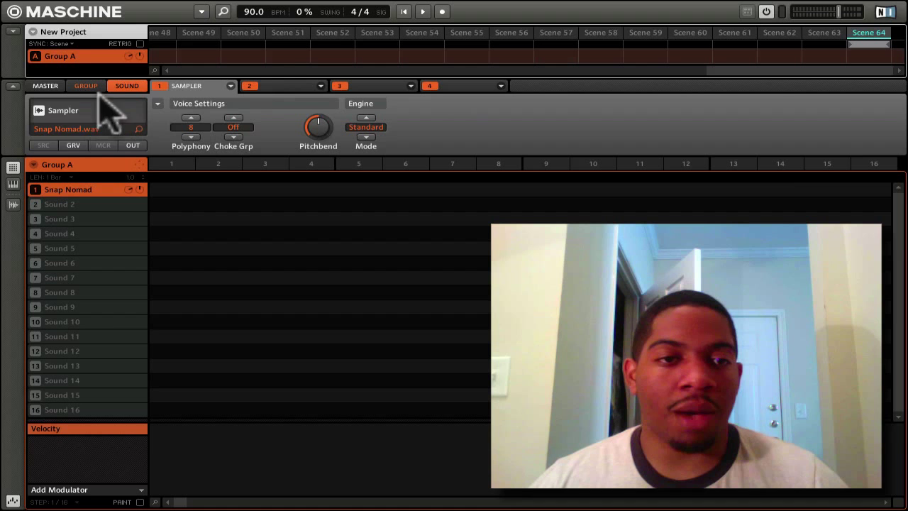
Preview Snap Nomad in the browser, then view the sound's Source, Groove and Macro pages
click(138, 128)
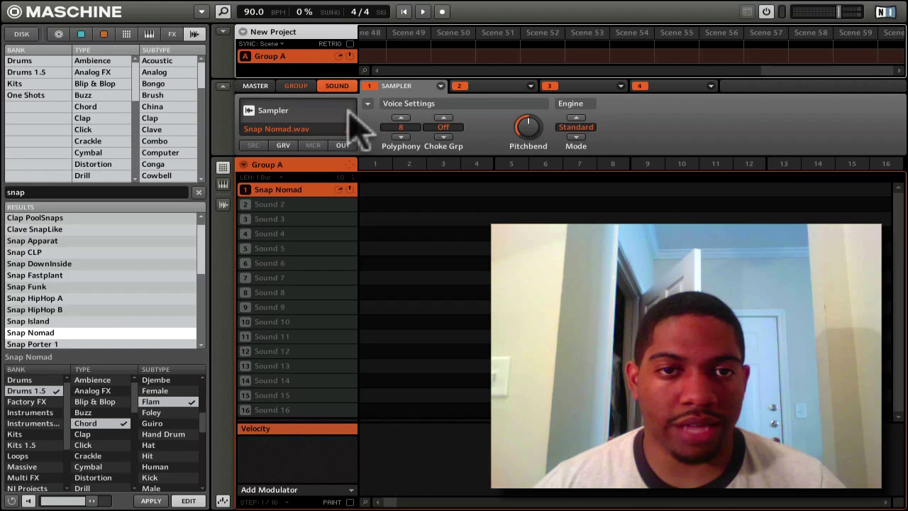
key(ctrl+f)
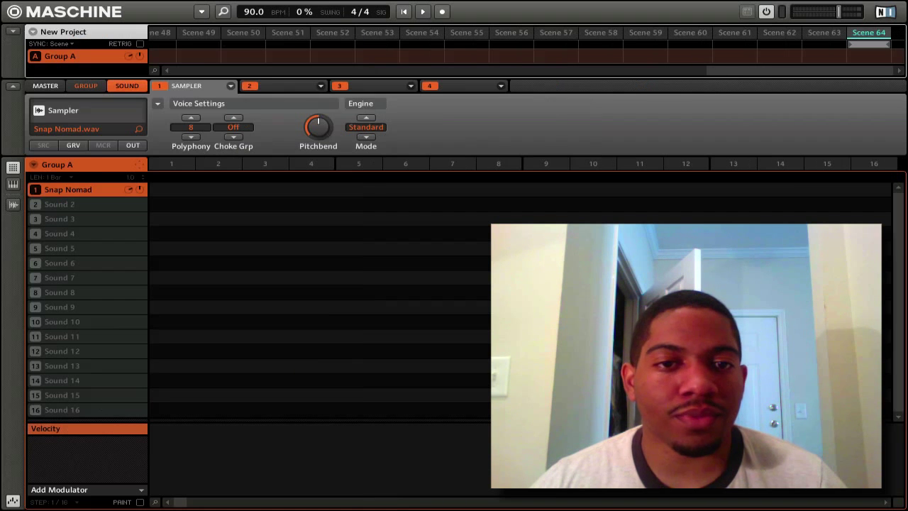
click(48, 146)
click(73, 145)
click(103, 145)
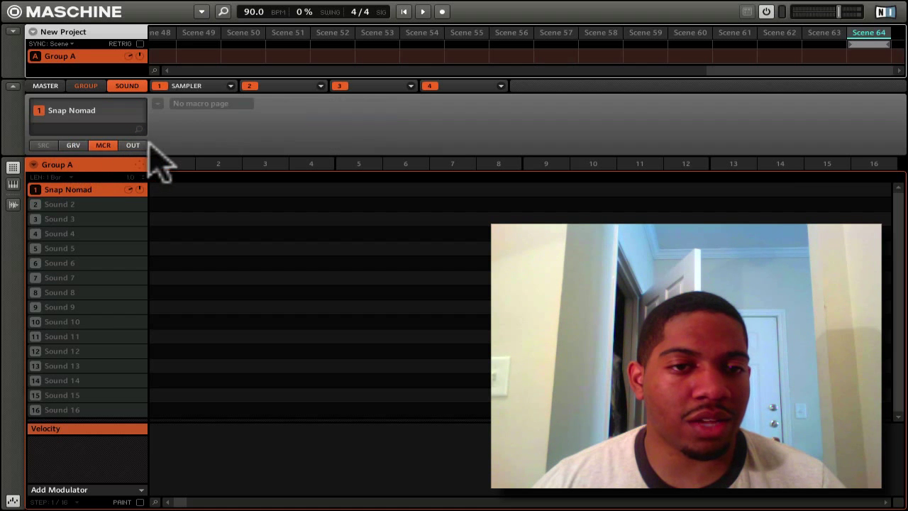
click(73, 146)
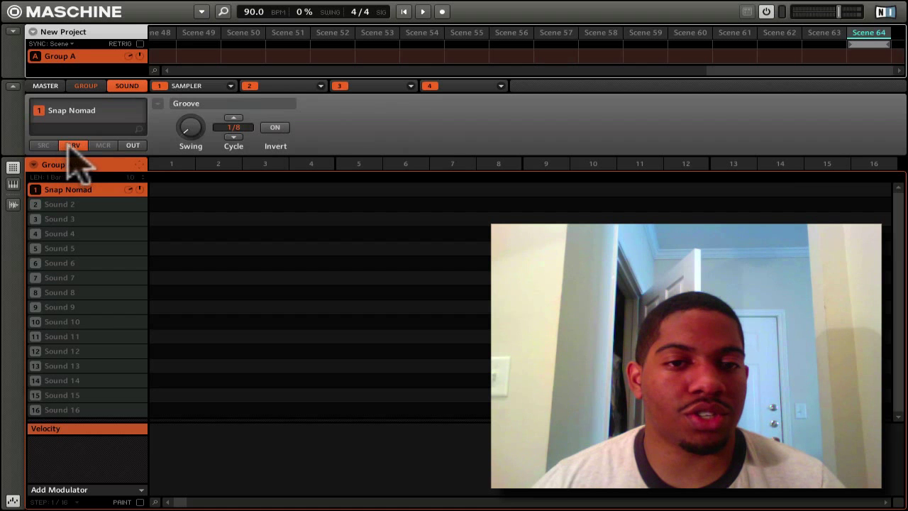
Show Snap Nomad's output routing with its Main, Aux 1 and Aux 2 outputs
click(133, 145)
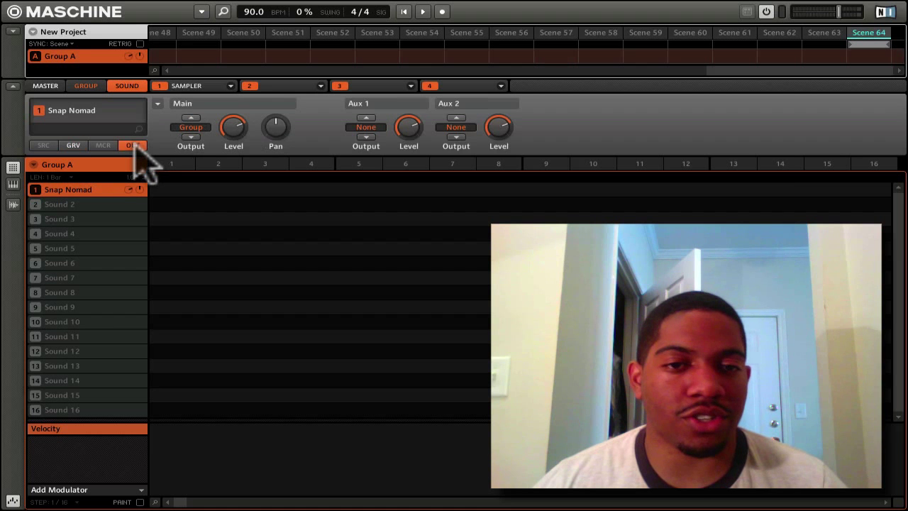
click(73, 145)
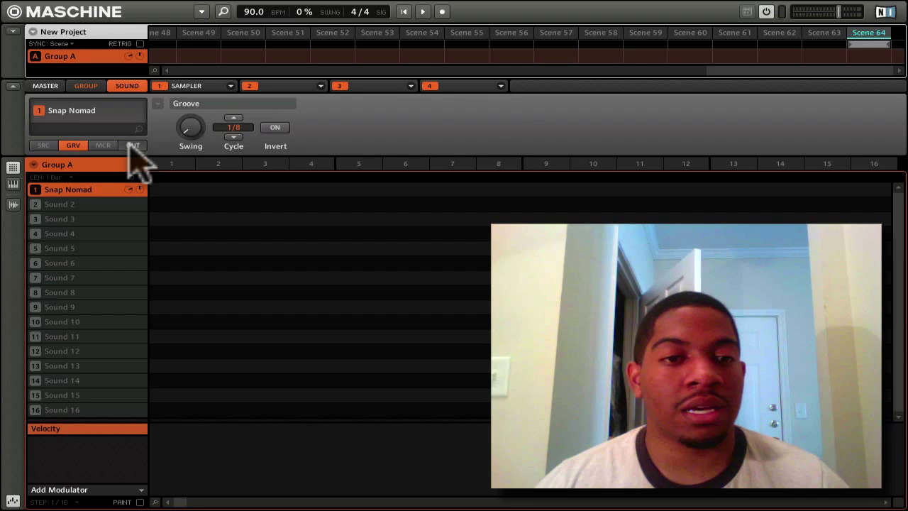
click(134, 146)
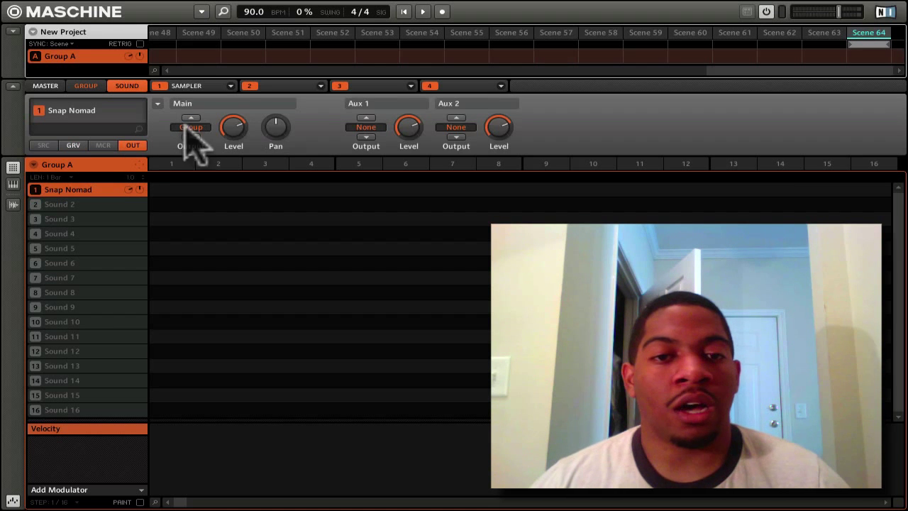
click(201, 85)
Load a Flanger effect into slot 2 after Snap Nomad's Sampler
click(256, 85)
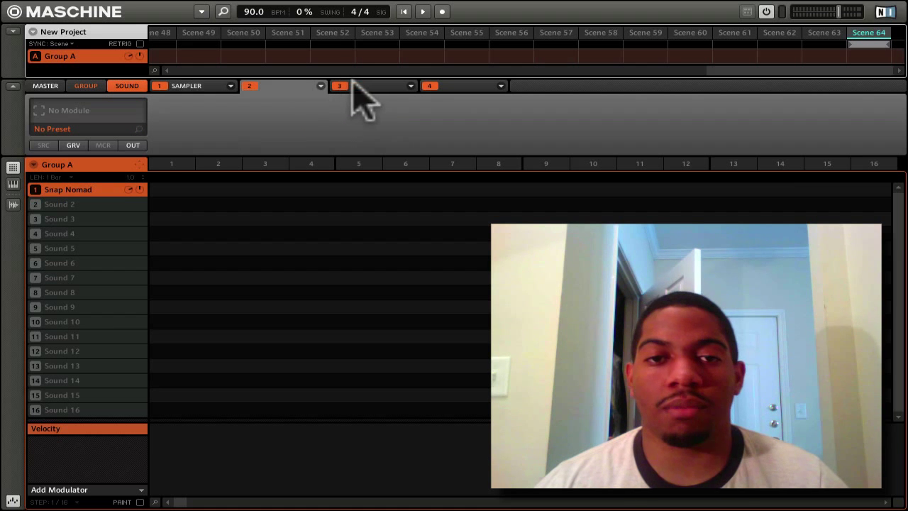
click(353, 85)
click(199, 85)
click(287, 86)
click(320, 86)
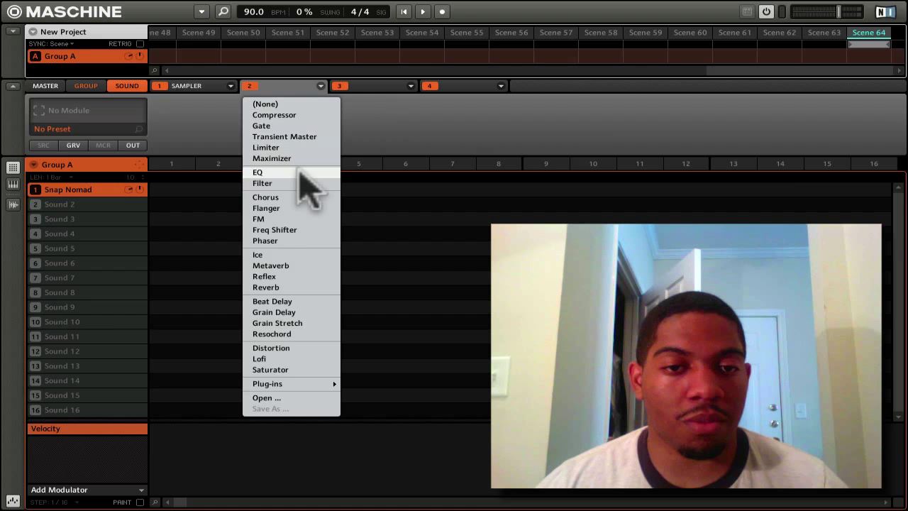
click(276, 207)
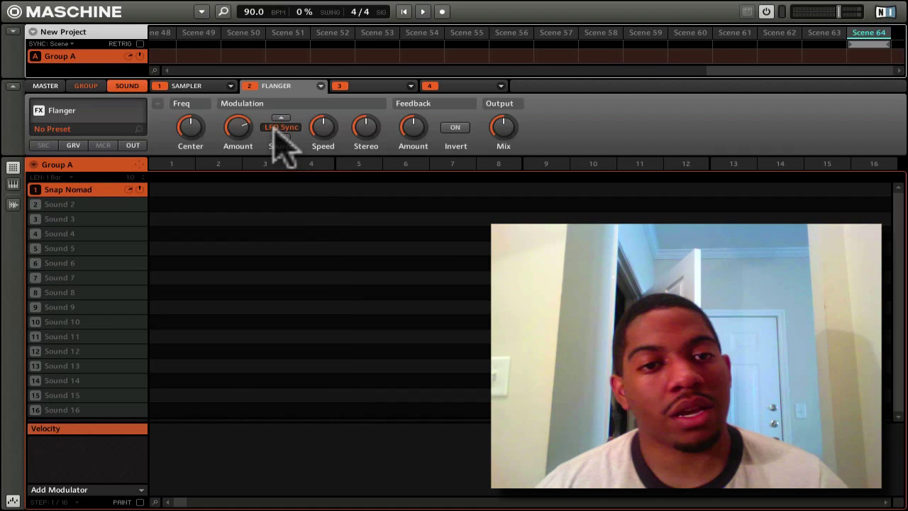
mouse_move(224, 152)
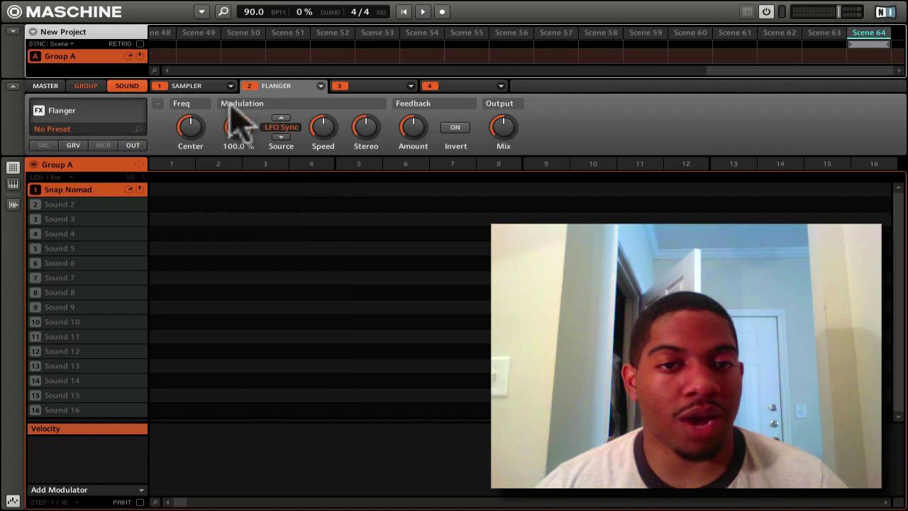
mouse_move(193, 132)
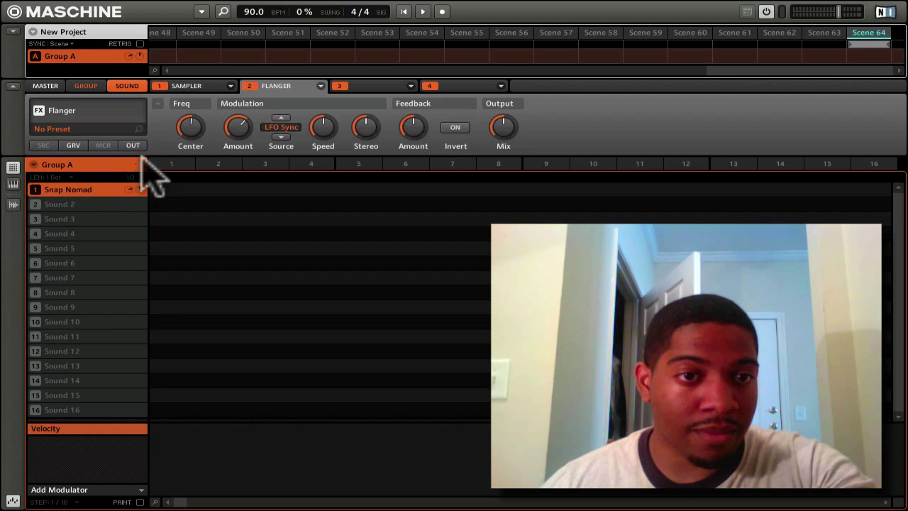
Select Sound 2 and compare its group-, master- and sound-level effects
click(65, 204)
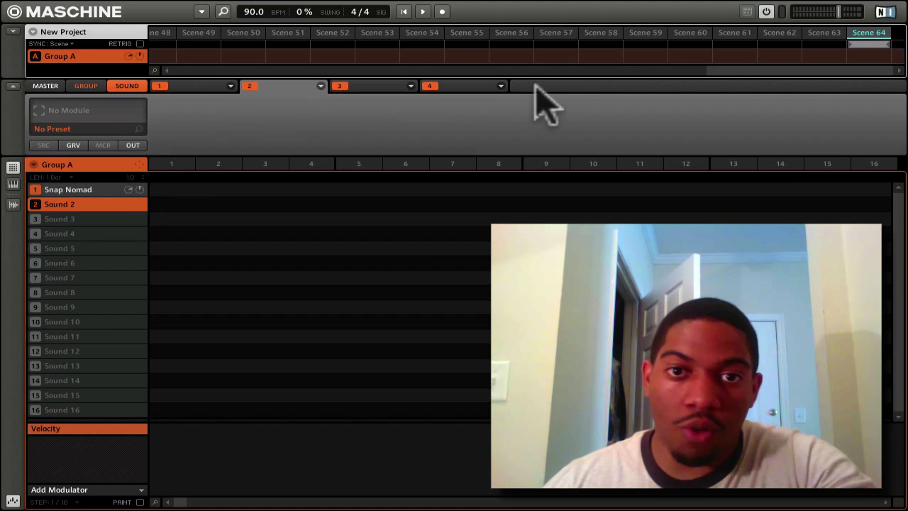
click(85, 87)
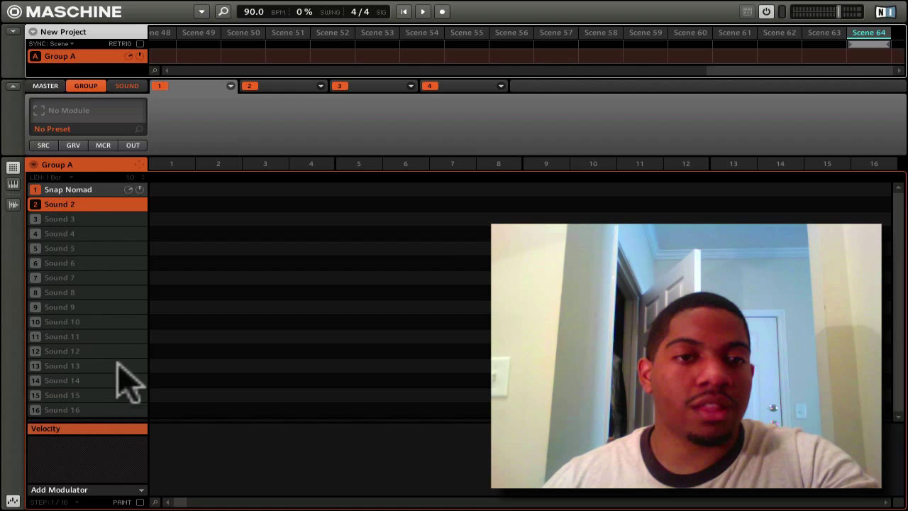
click(82, 86)
click(127, 86)
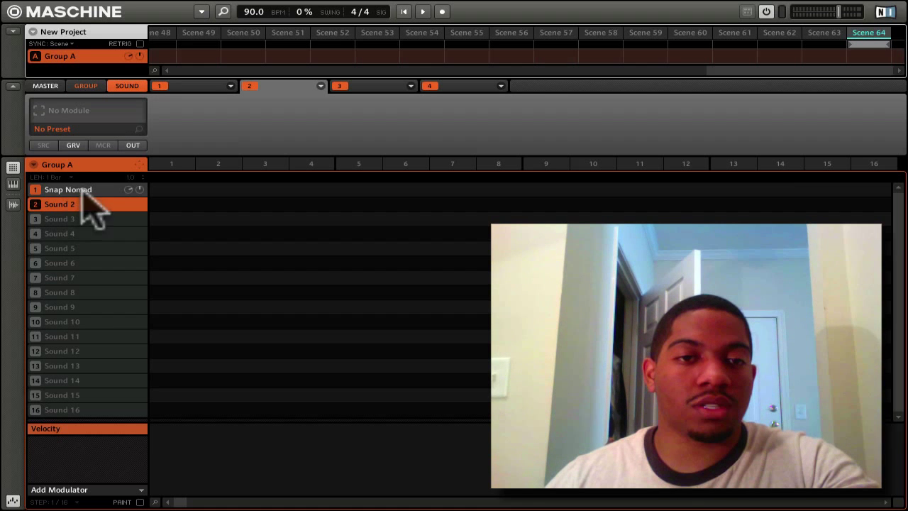
click(44, 86)
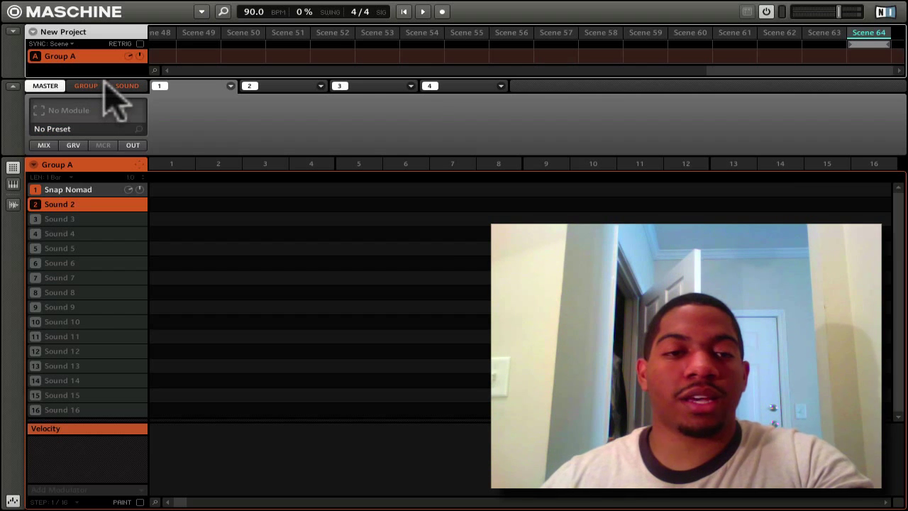
click(127, 86)
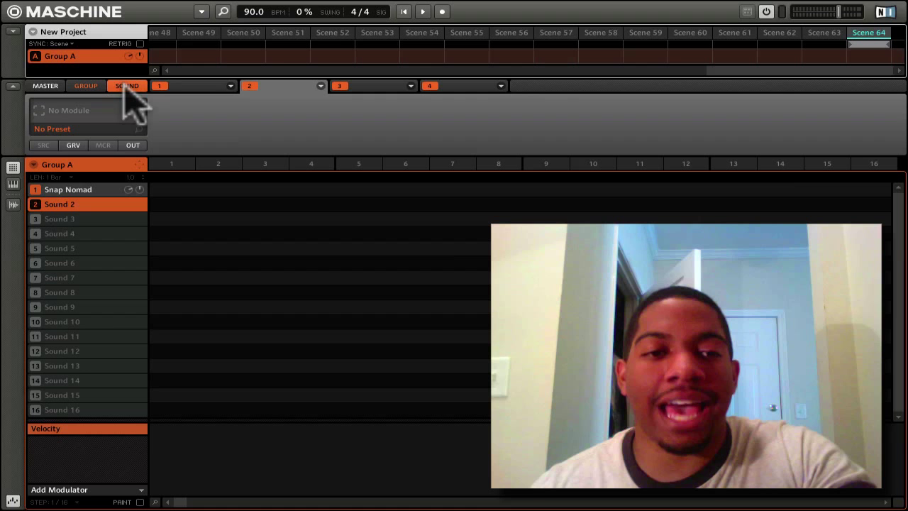
Review the group and master effects again, then collapse the parameter area
click(86, 86)
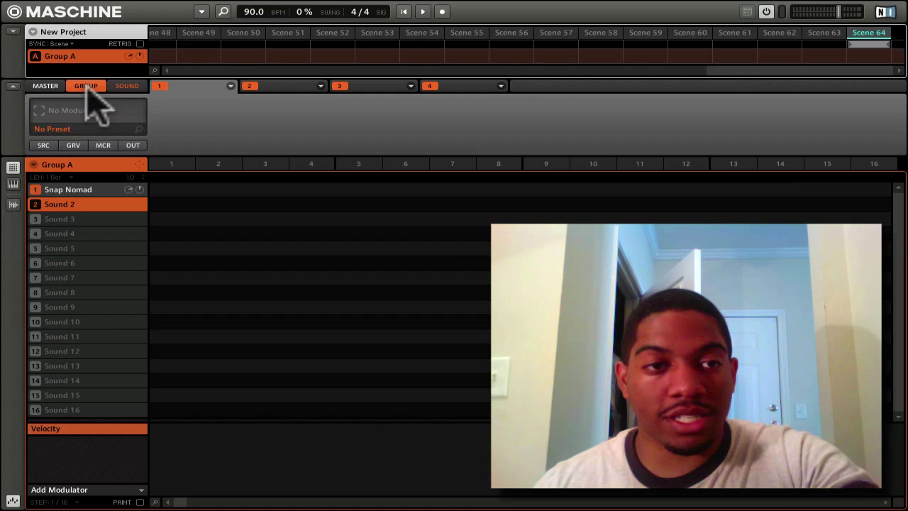
click(43, 87)
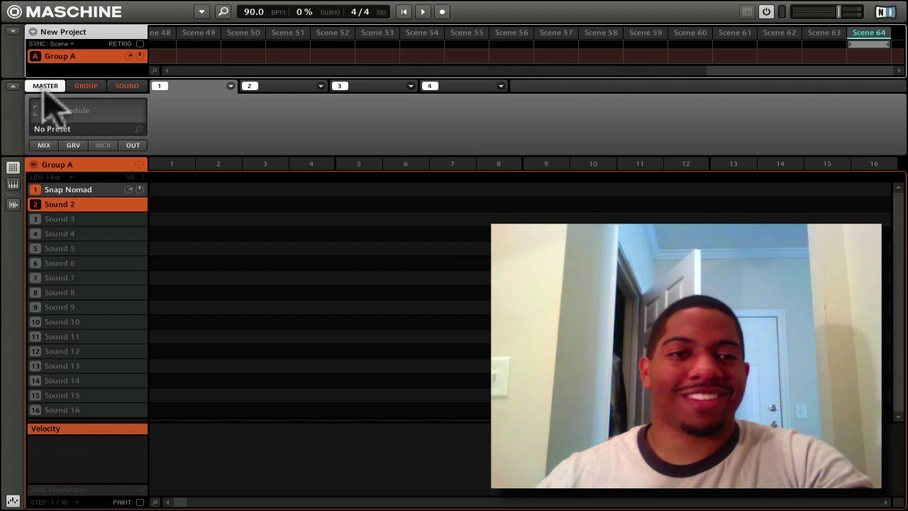
click(85, 87)
click(128, 88)
click(13, 87)
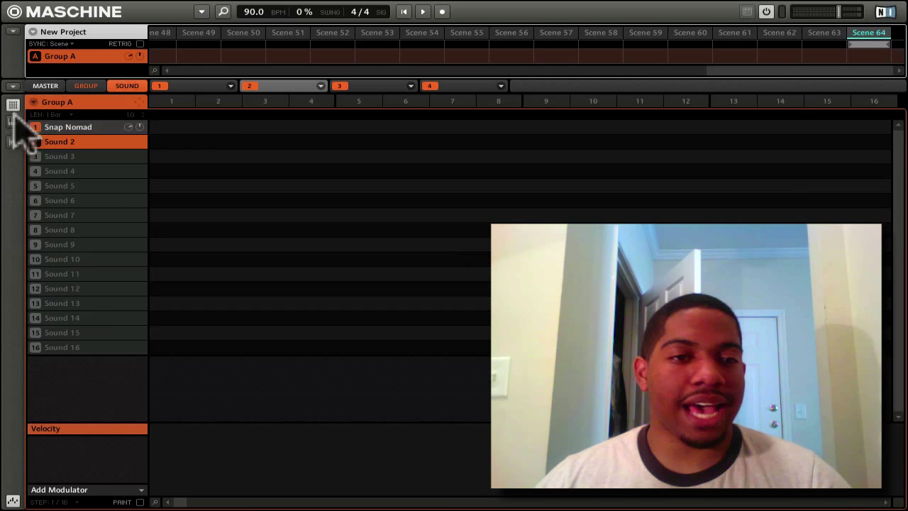
Select Snap Nomad, open the Group A options, and create pattern 1
click(34, 127)
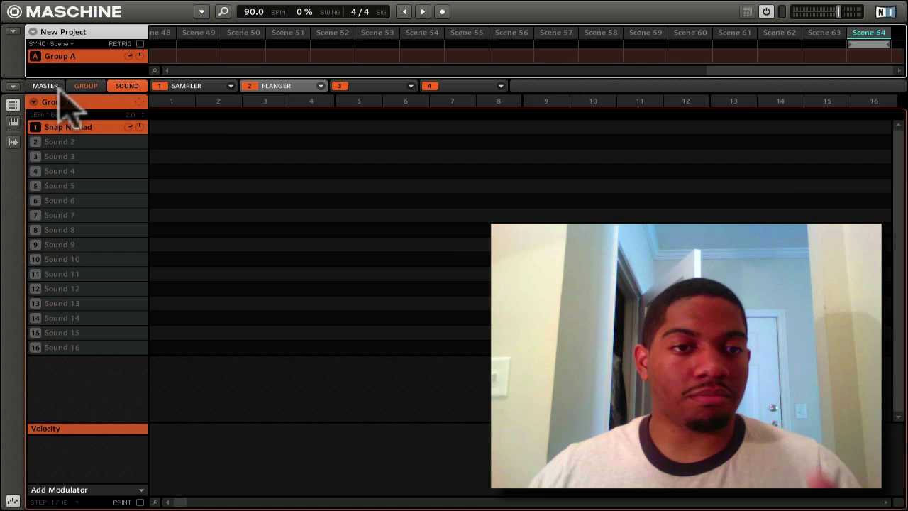
right_click(35, 106)
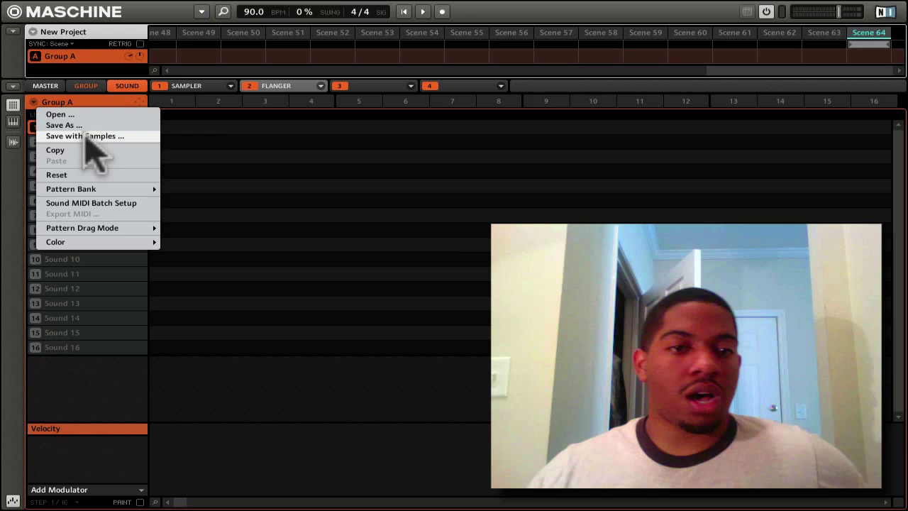
mouse_move(100, 190)
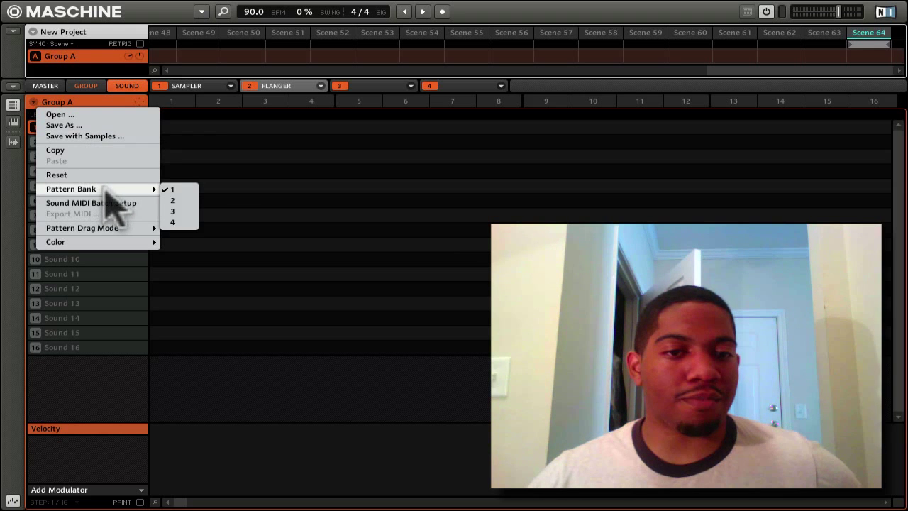
click(231, 156)
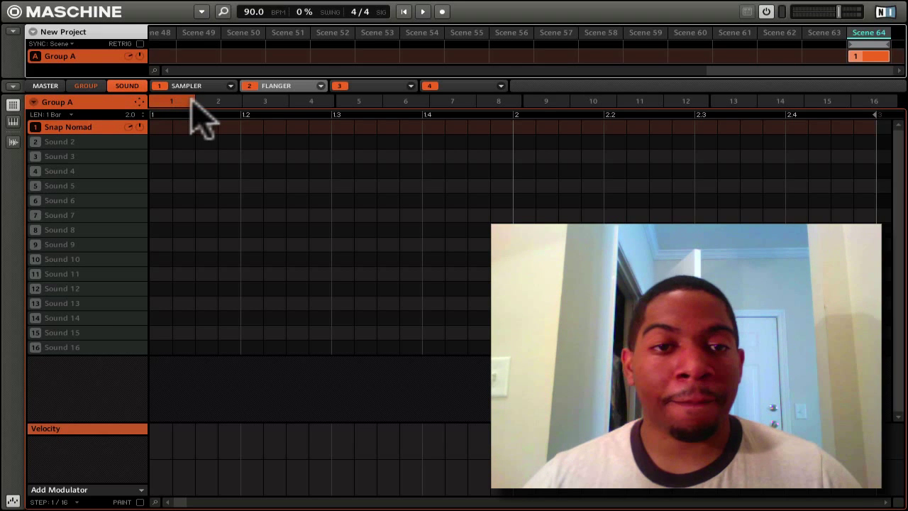
Step through pattern slots 2, 3 and 4, then return to pattern 1
click(219, 101)
click(266, 100)
click(310, 101)
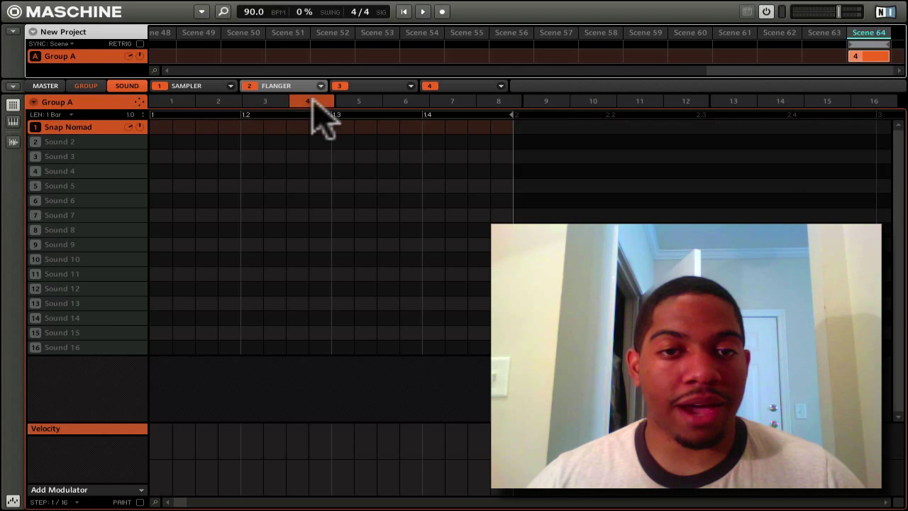
click(160, 100)
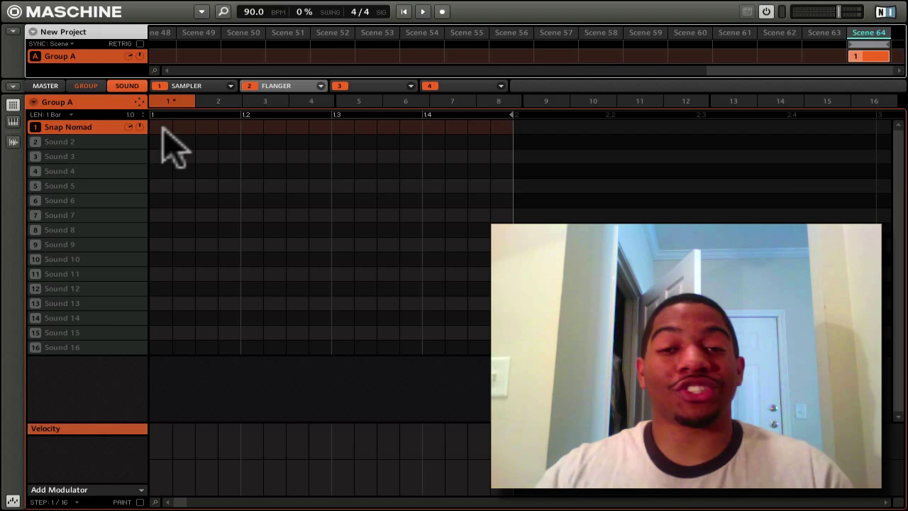
Click through Sounds 2–7 and Snap Nomad to check the empty sound slots
click(96, 142)
click(80, 156)
click(75, 171)
click(71, 185)
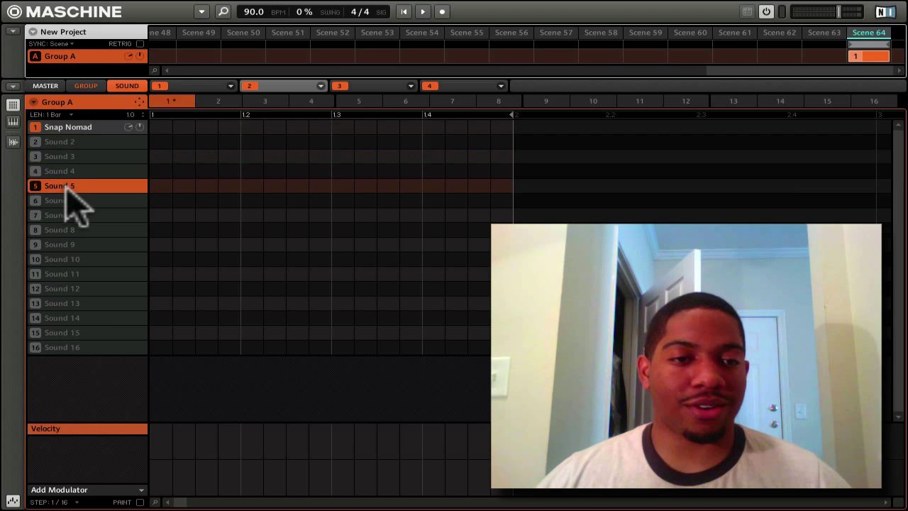
click(57, 201)
click(53, 215)
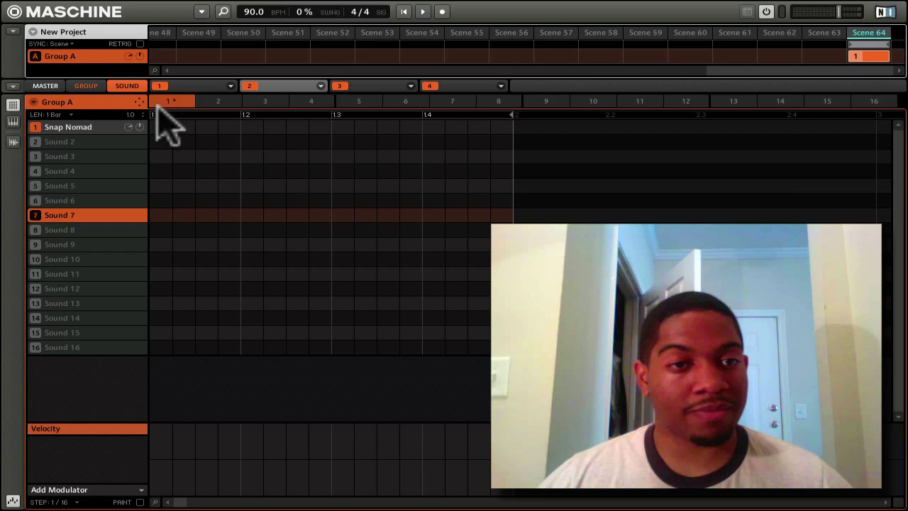
click(85, 127)
click(65, 141)
click(62, 171)
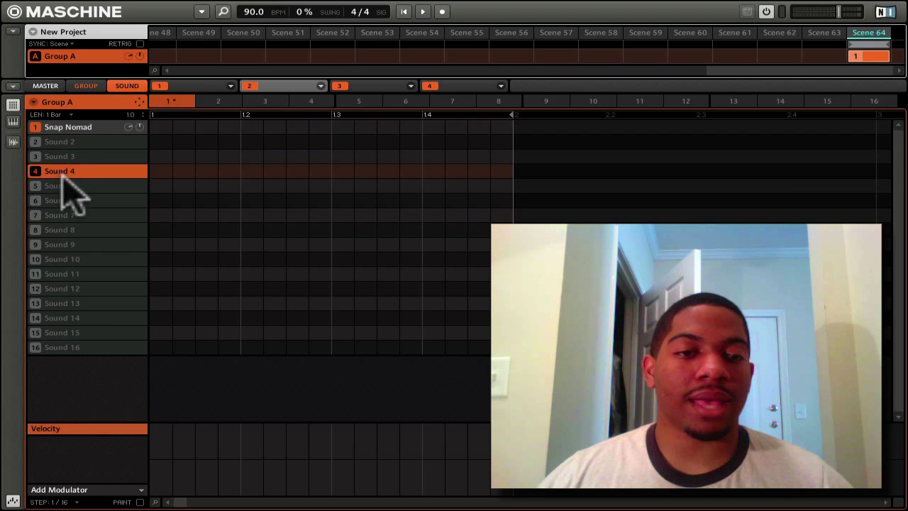
click(63, 201)
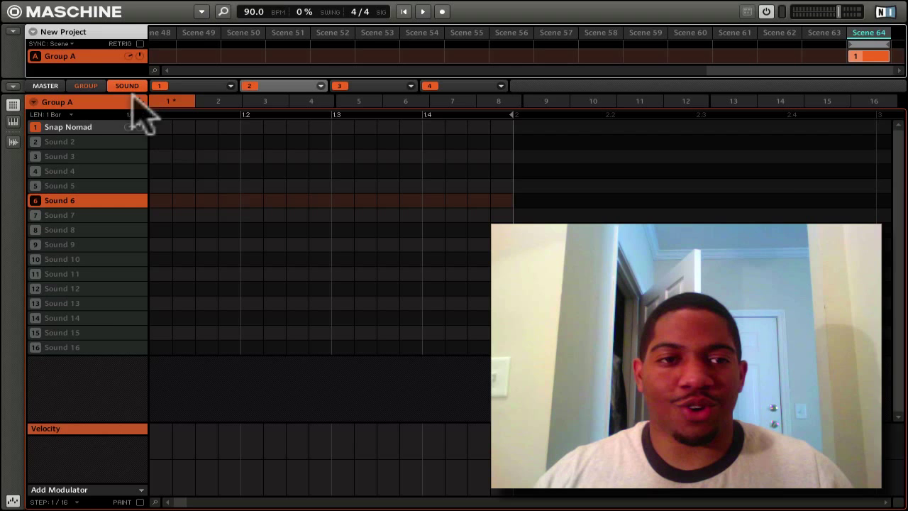
Expand the arrangement, clear the pattern from Scene 64, and scroll back to the start
click(12, 31)
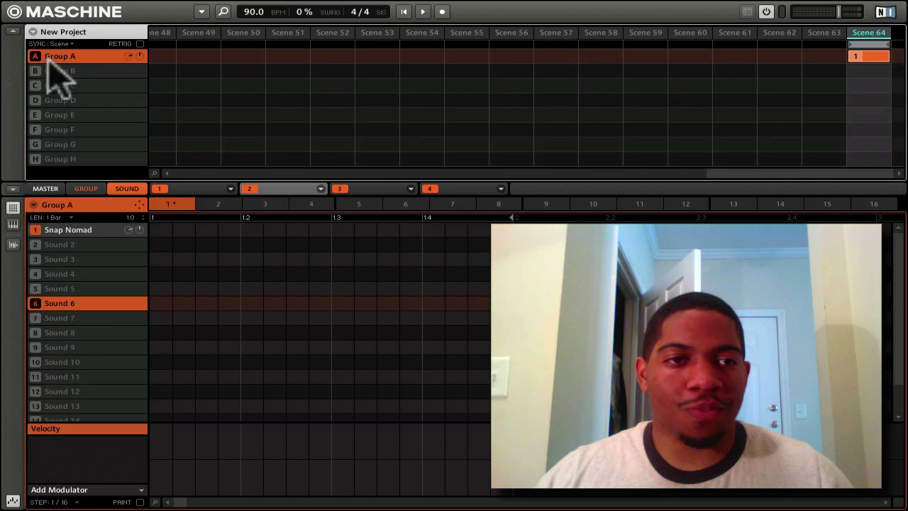
double_click(867, 60)
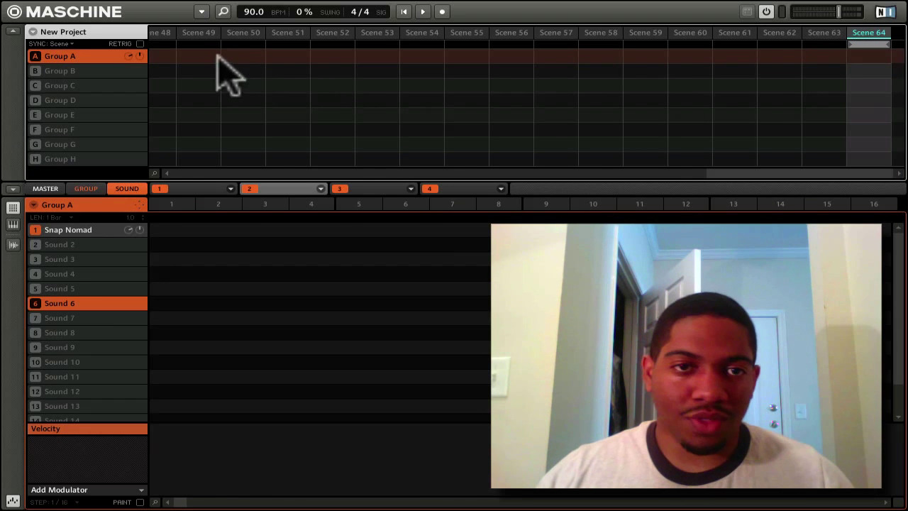
click(171, 203)
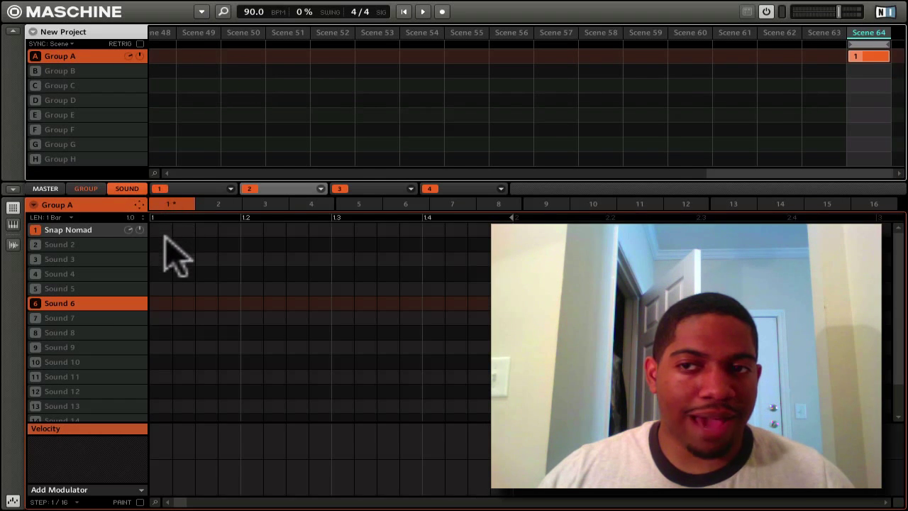
double_click(860, 57)
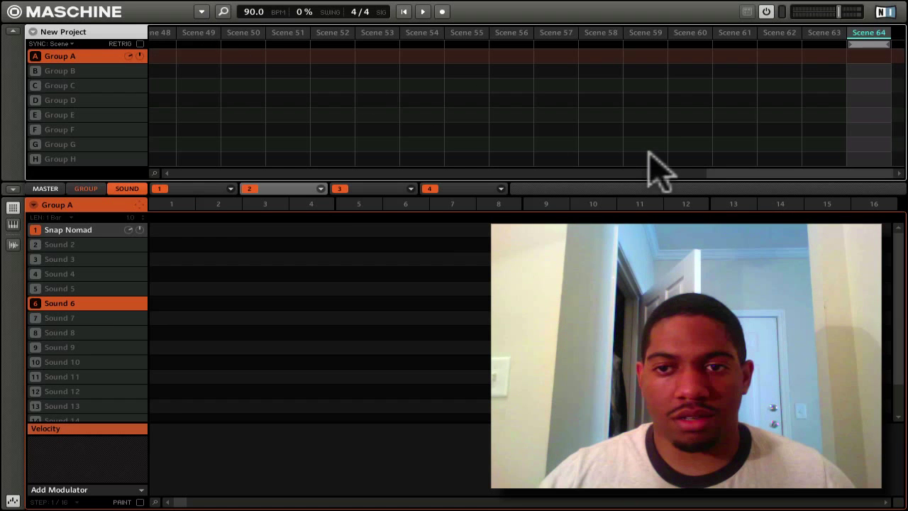
drag(759, 174, 192, 168)
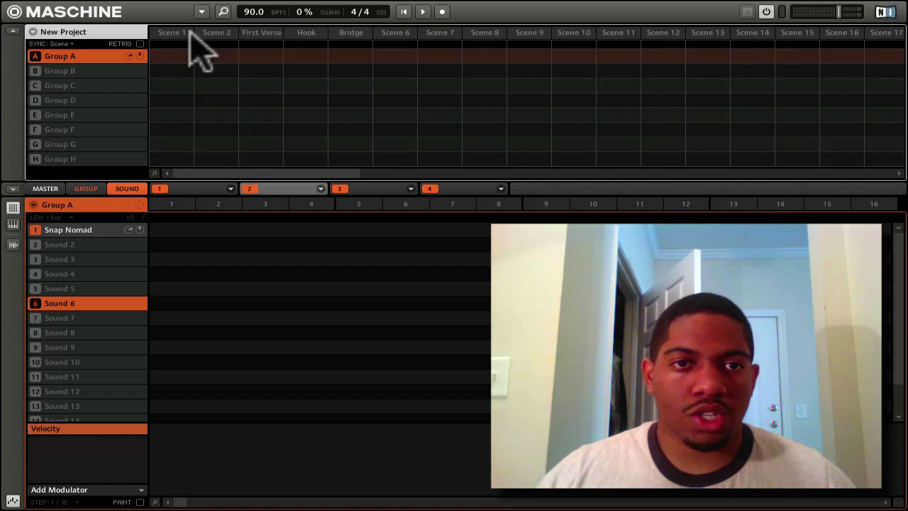
Assign pattern 1 to the First Verse scene and pattern 2 to Hook
click(277, 34)
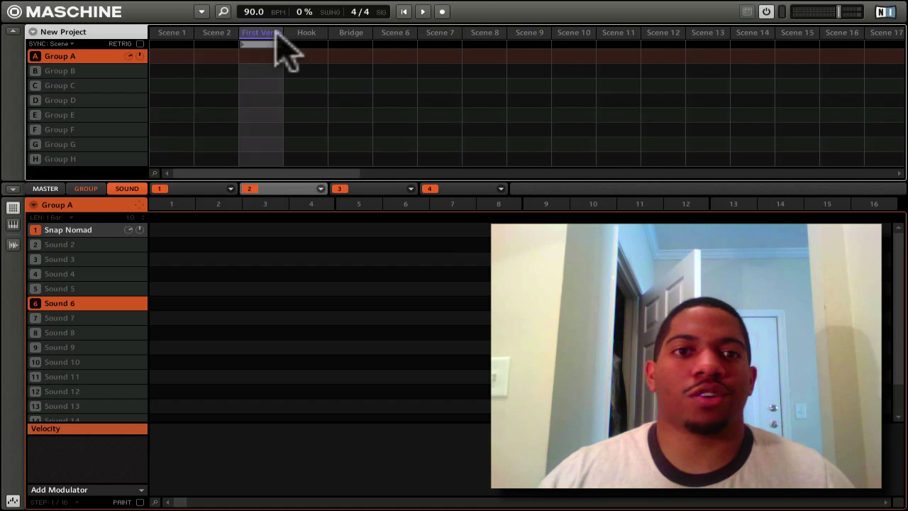
click(169, 205)
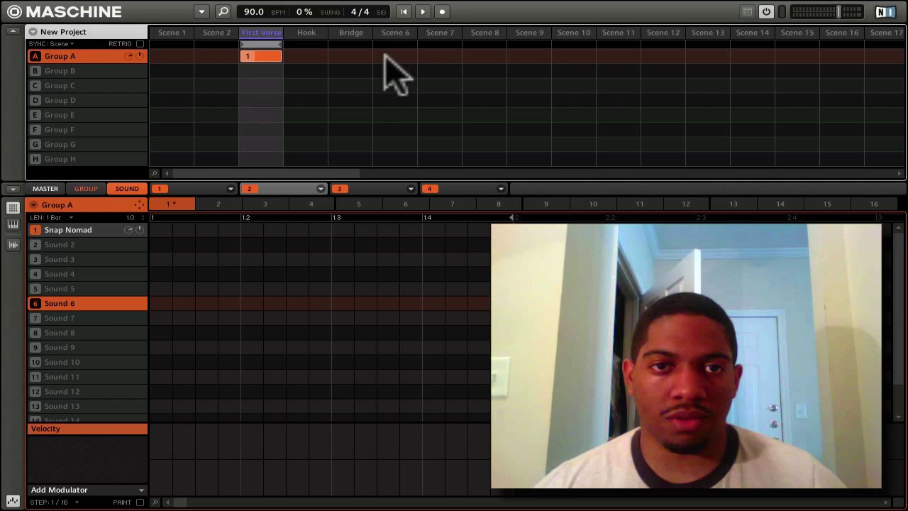
click(306, 33)
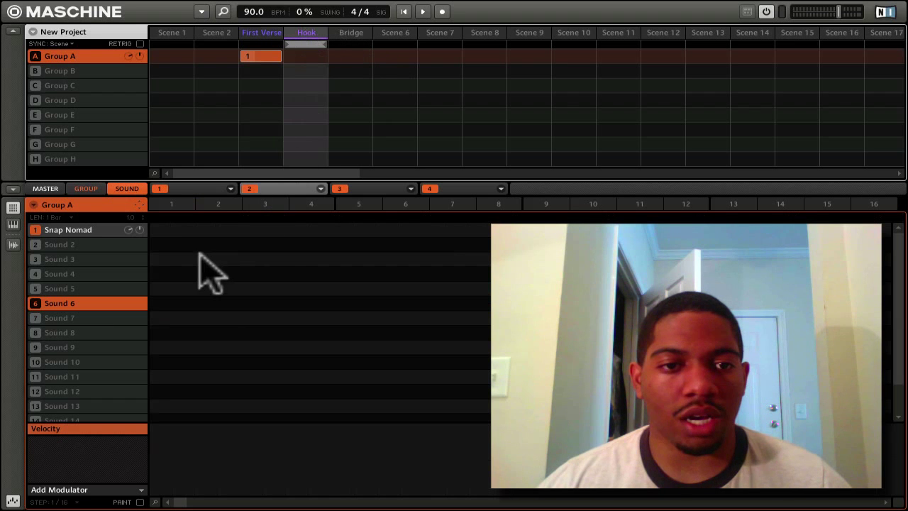
click(219, 203)
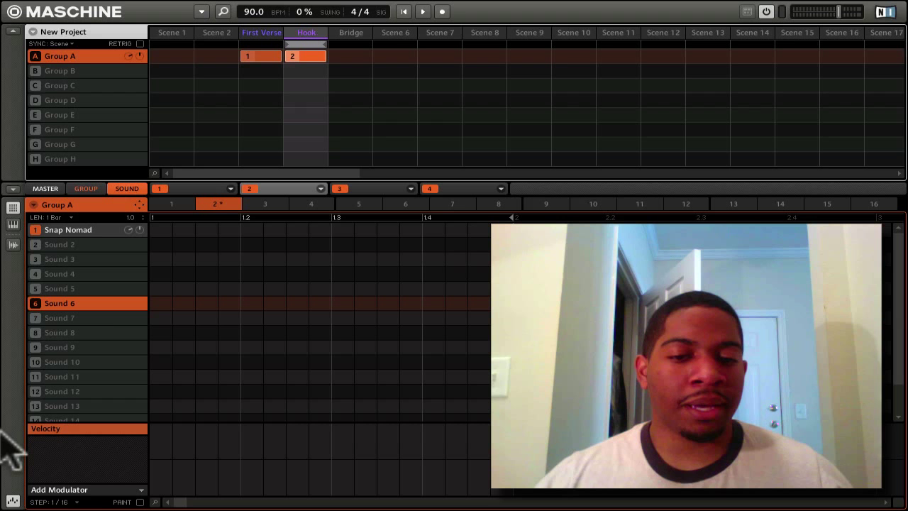
click(140, 489)
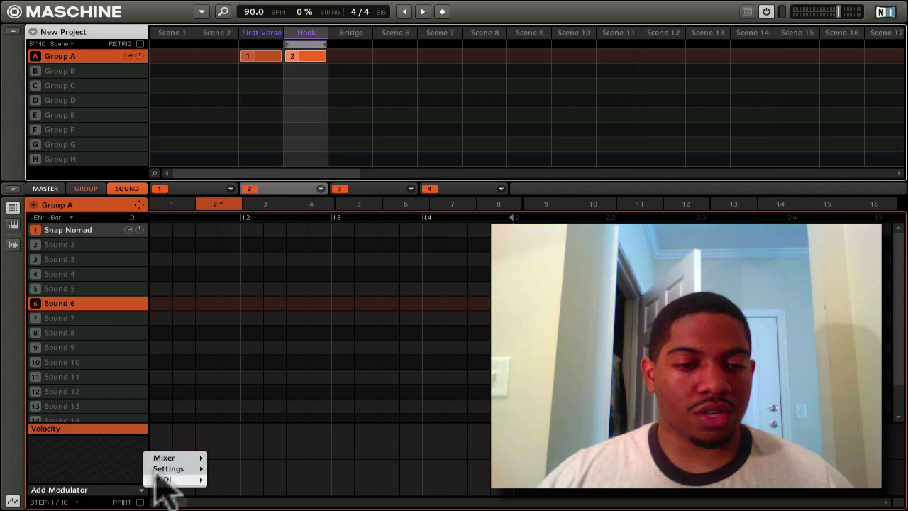
click(58, 445)
click(65, 489)
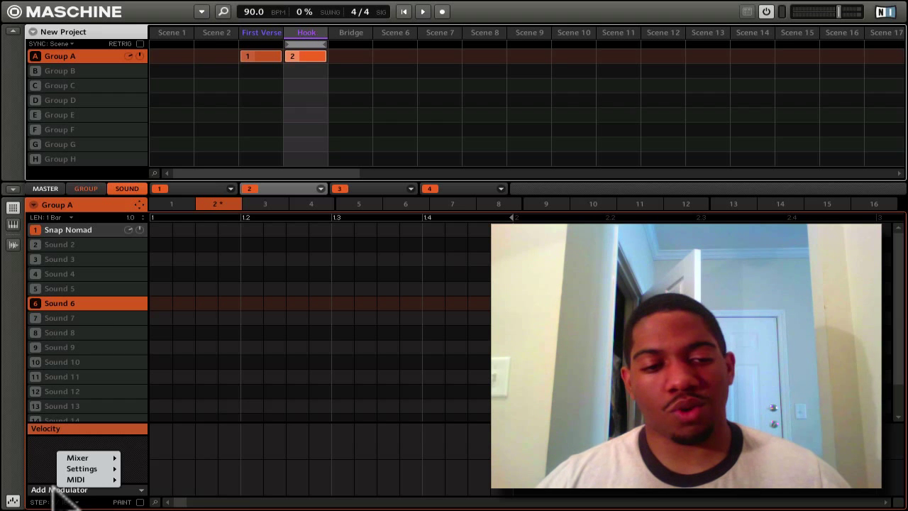
click(49, 458)
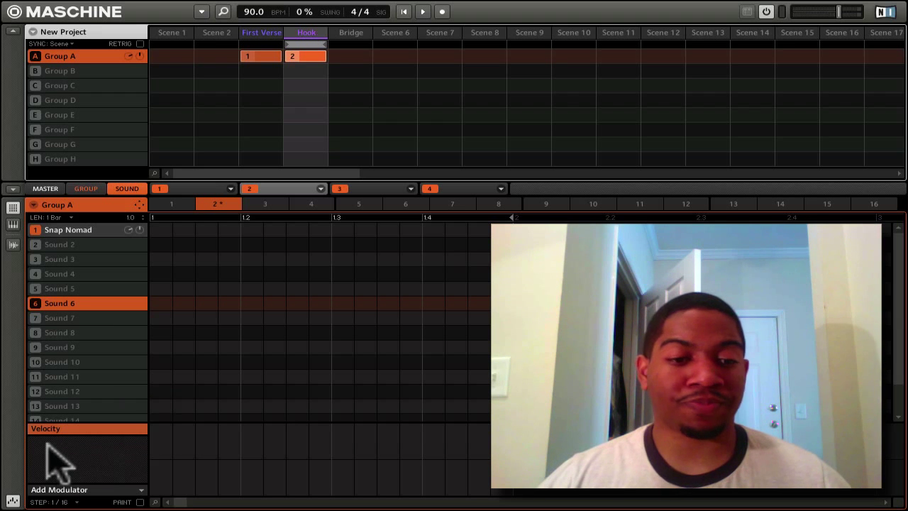
In keyboard view, add two test notes near the start and beat 1.2, then delete them
click(13, 224)
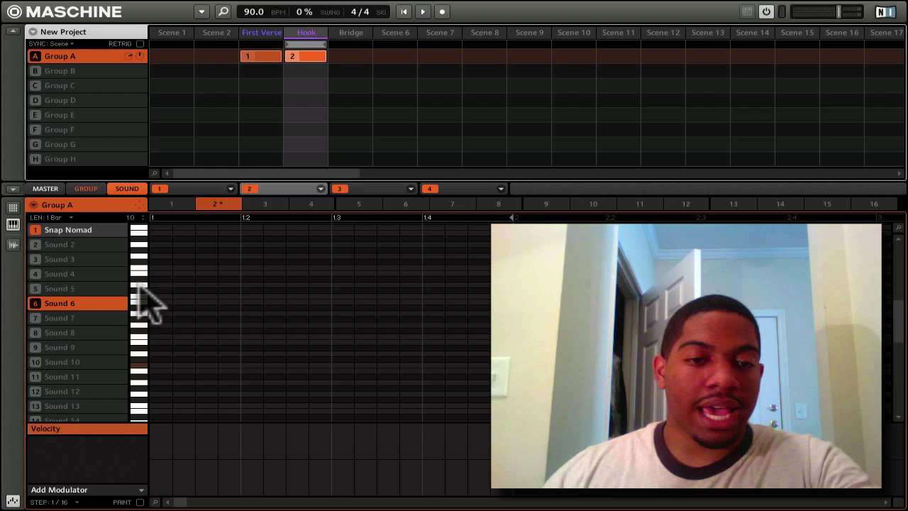
click(166, 268)
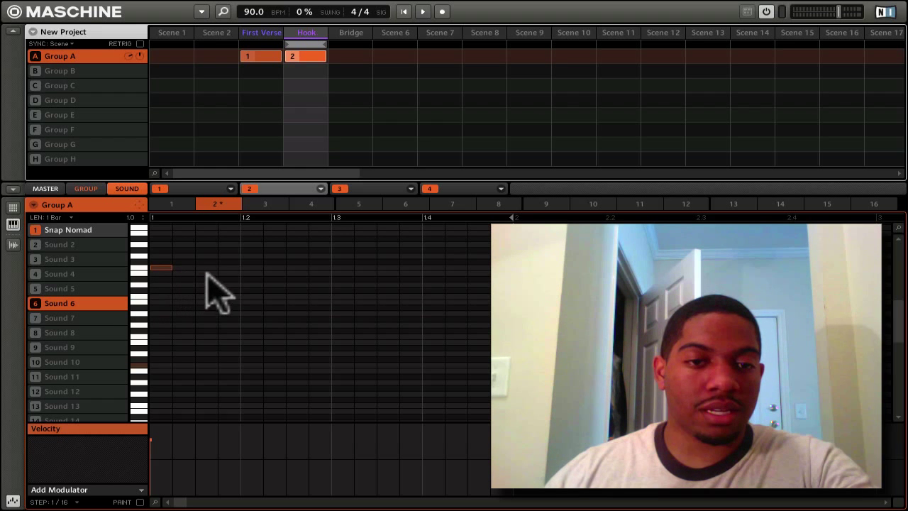
click(221, 244)
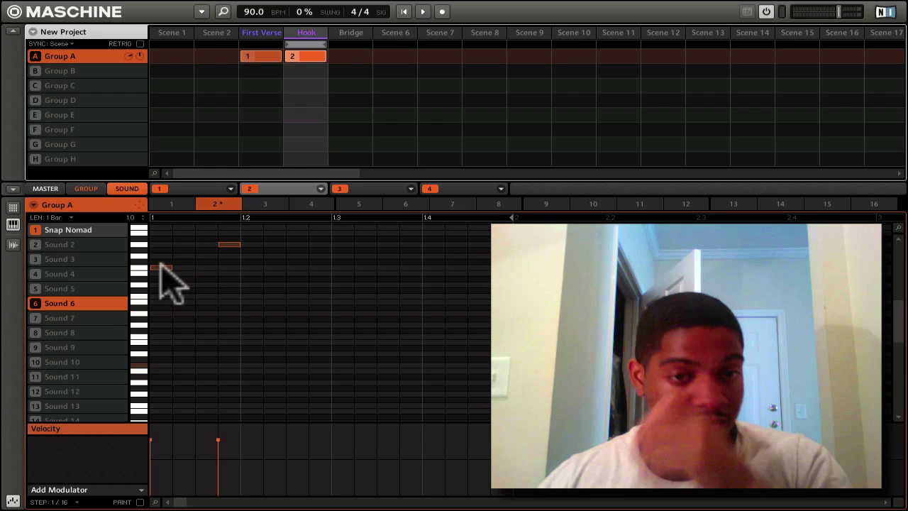
click(161, 268)
click(225, 244)
Select Snap Nomad, return to step view, and open its Sampler
click(70, 230)
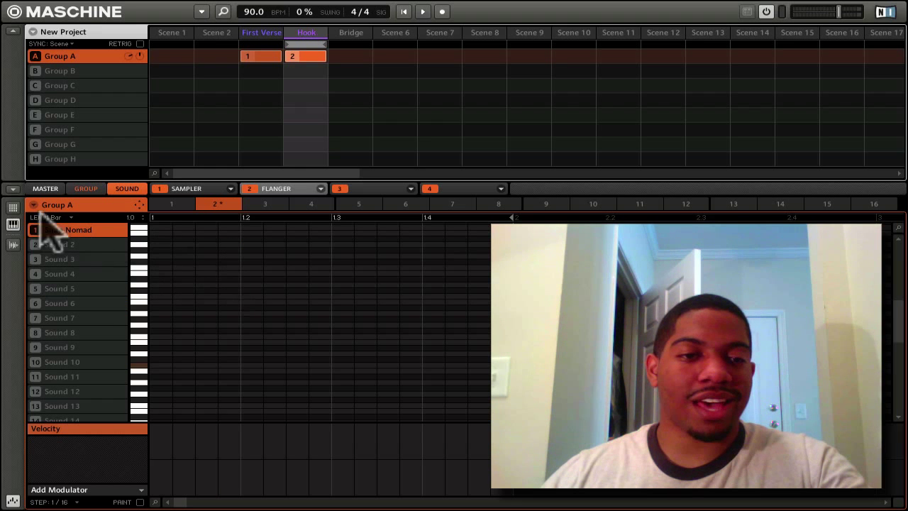
click(12, 207)
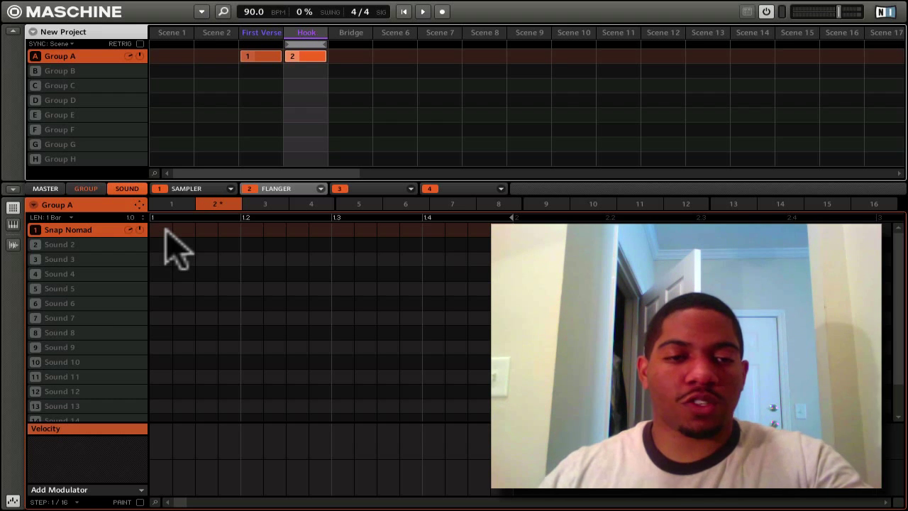
click(12, 244)
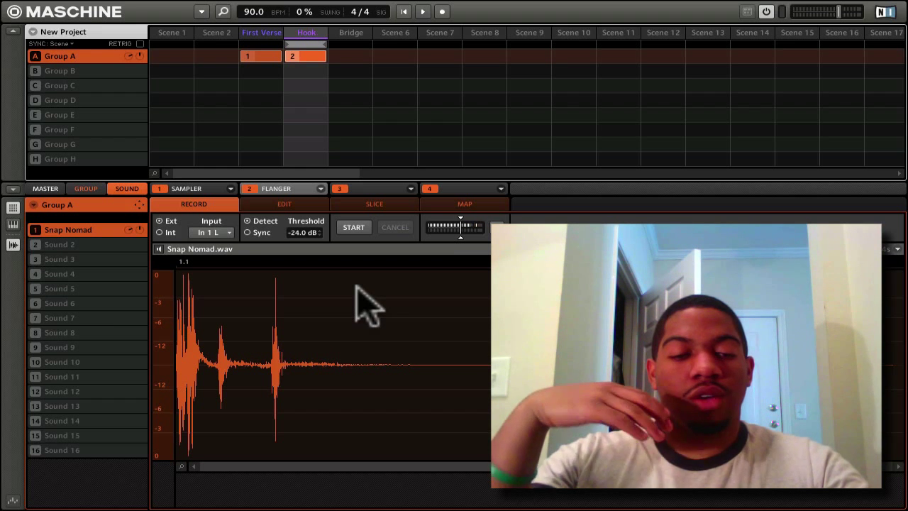
click(312, 203)
click(373, 204)
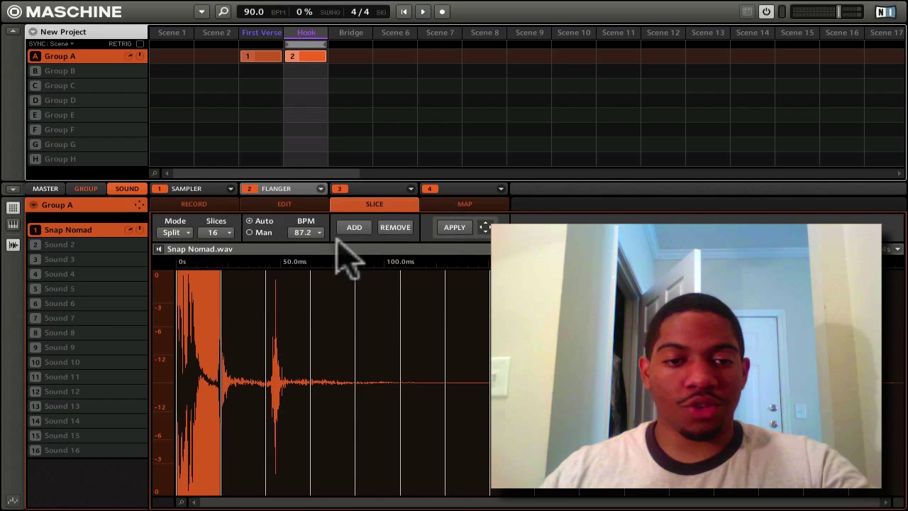
click(465, 205)
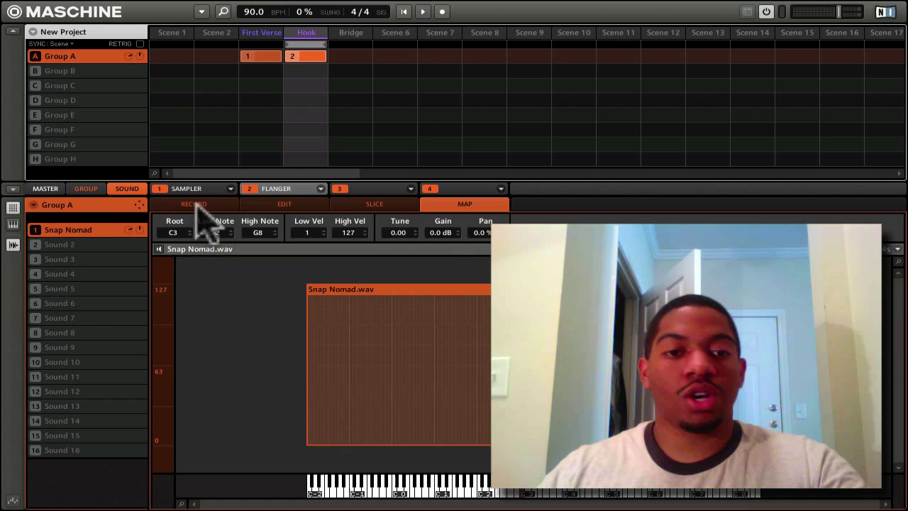
click(202, 203)
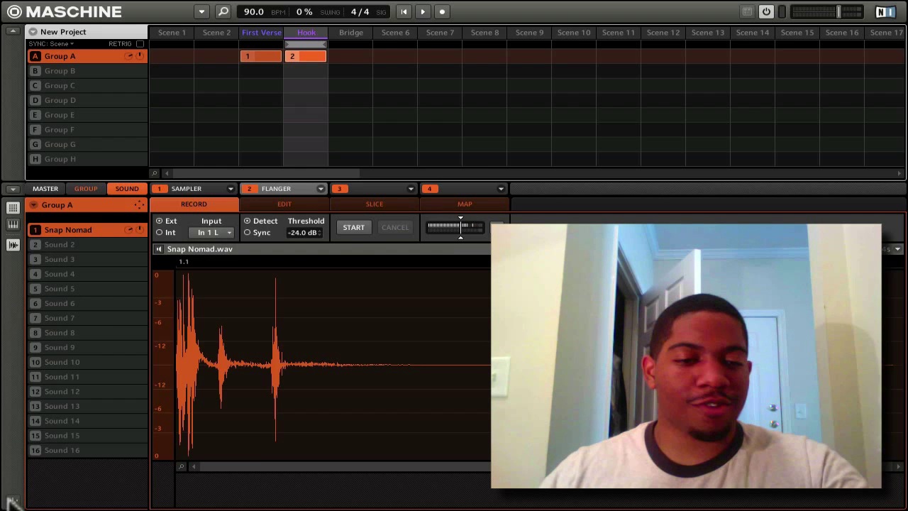
click(13, 207)
Toggle the velocity lane until it is hidden and drag the editor zoom control
click(13, 501)
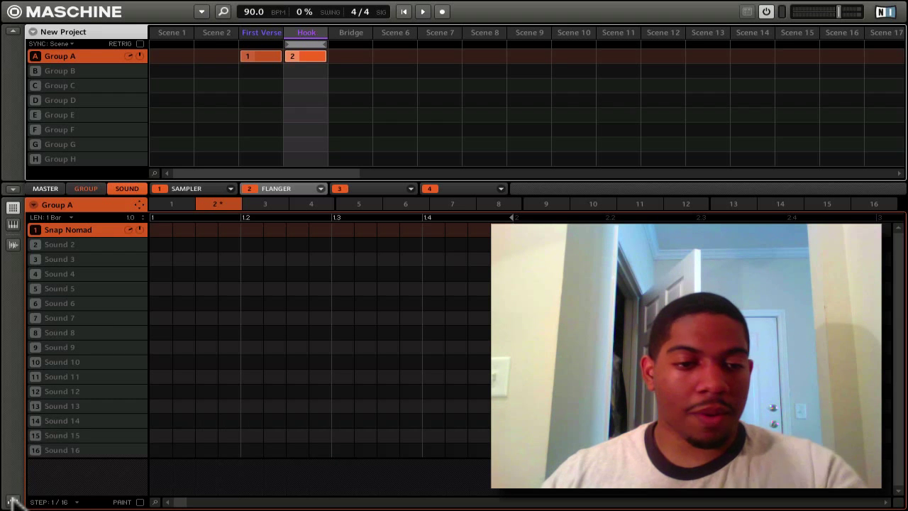
click(12, 500)
click(13, 500)
click(13, 501)
click(13, 501)
click(13, 501)
click(13, 501)
click(13, 501)
click(13, 501)
click(12, 501)
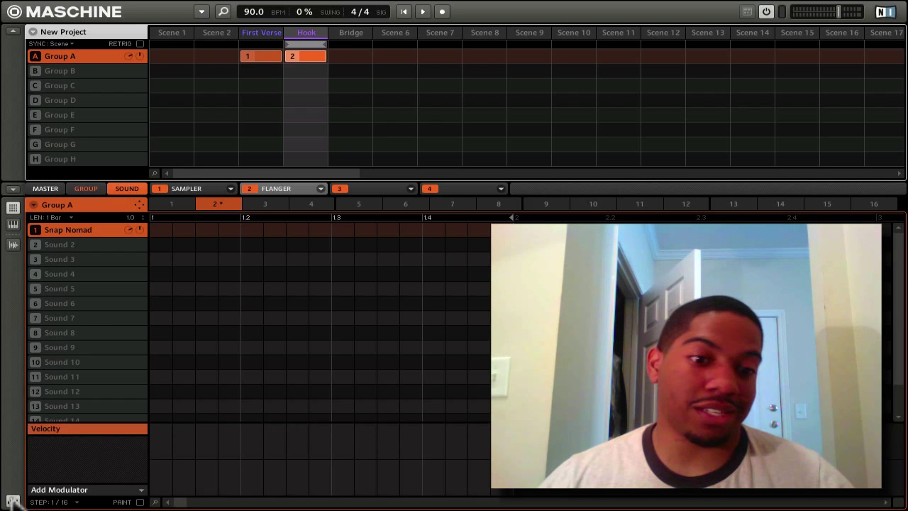
click(13, 500)
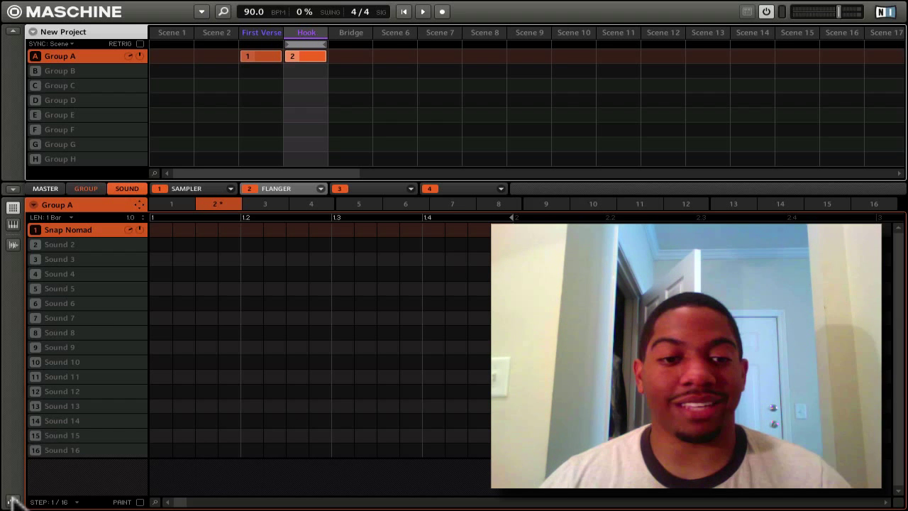
drag(158, 501, 97, 505)
Set the step size to 1/128, then add and remove test steps at Snap Nomad's start
click(78, 501)
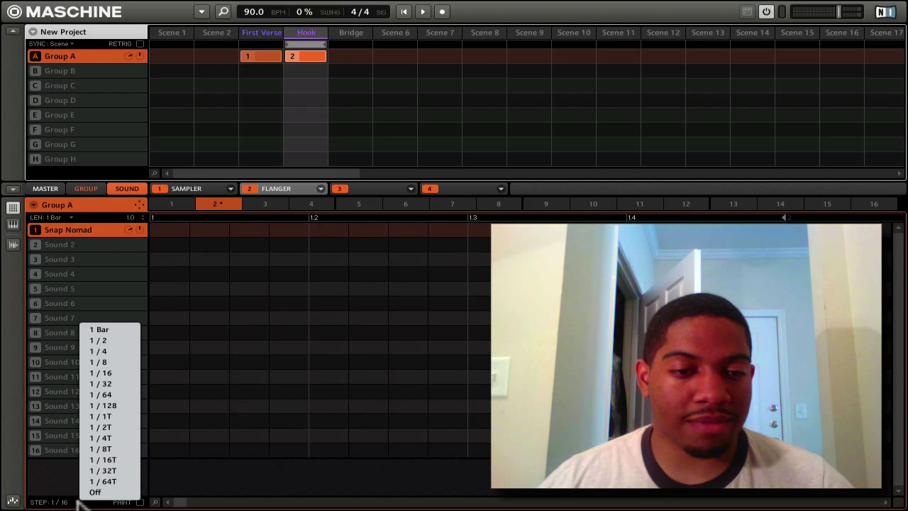
click(104, 405)
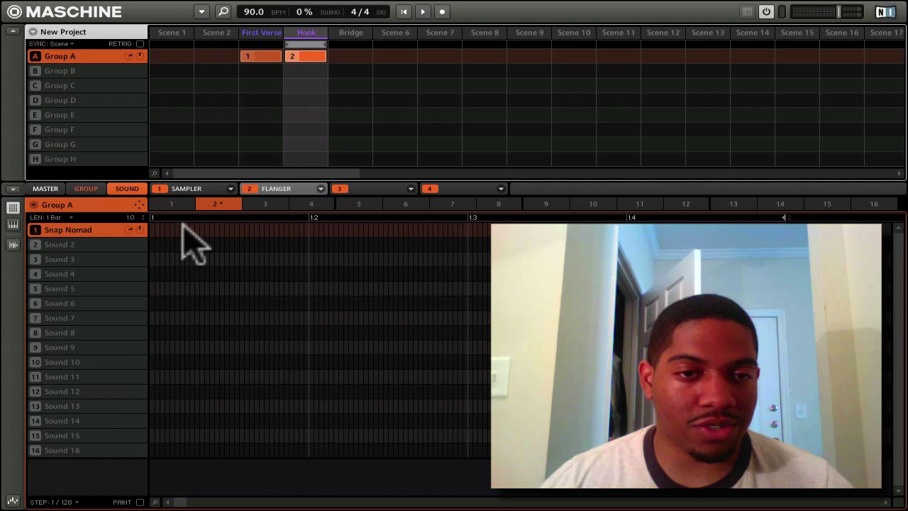
click(181, 229)
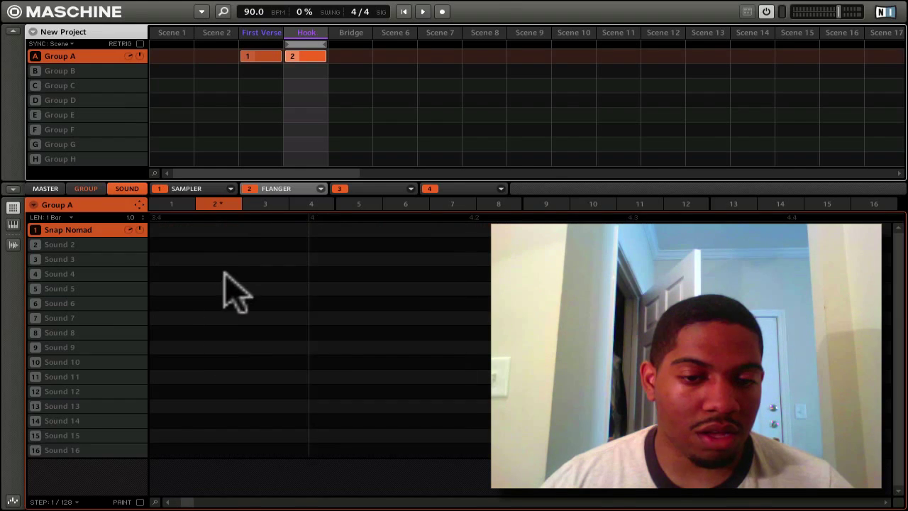
key(F12)
key(F12)
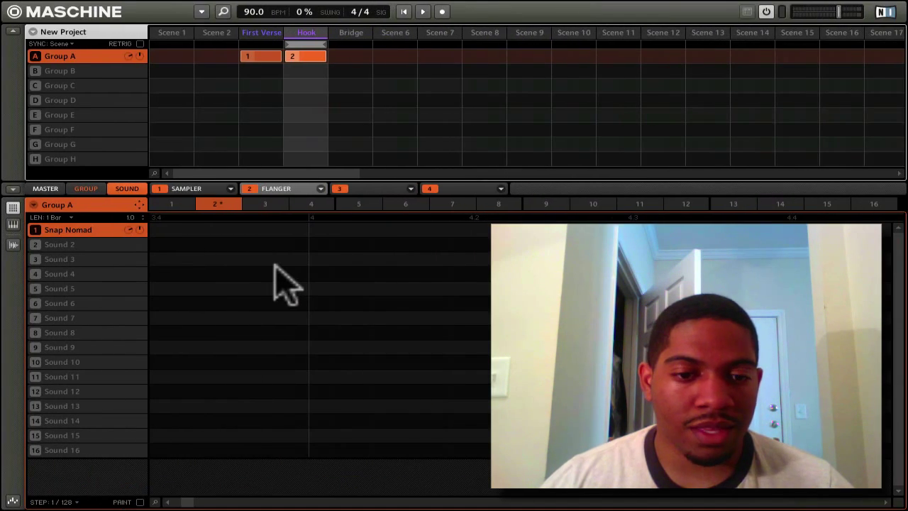
click(183, 229)
click(172, 230)
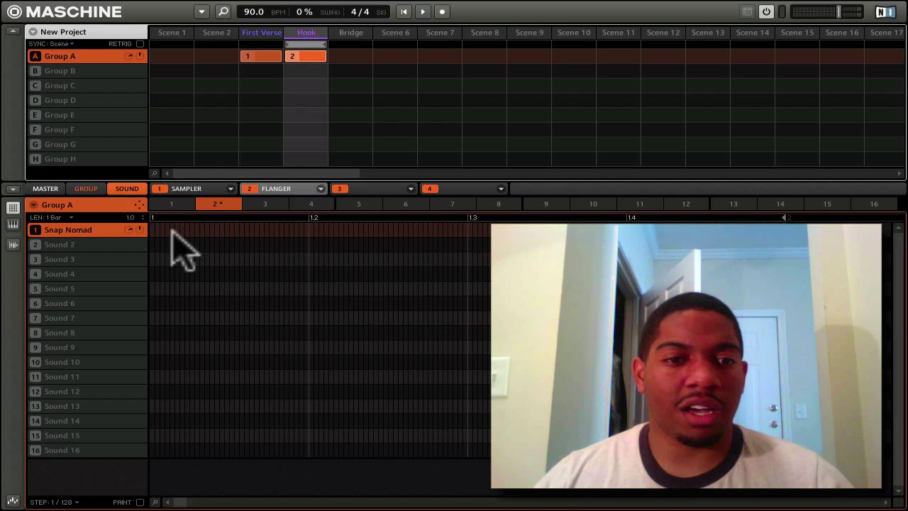
With Hook selected, choose pattern slot 1, then open the main program menu
click(172, 204)
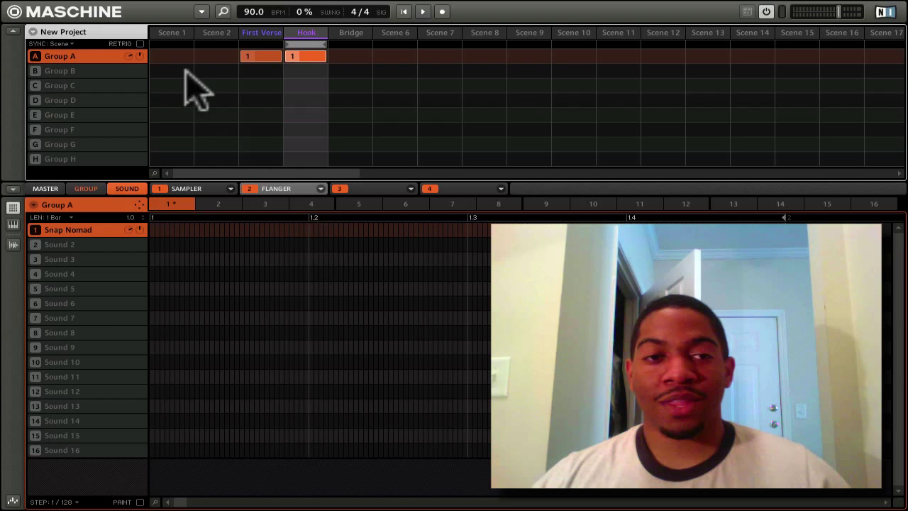
click(201, 12)
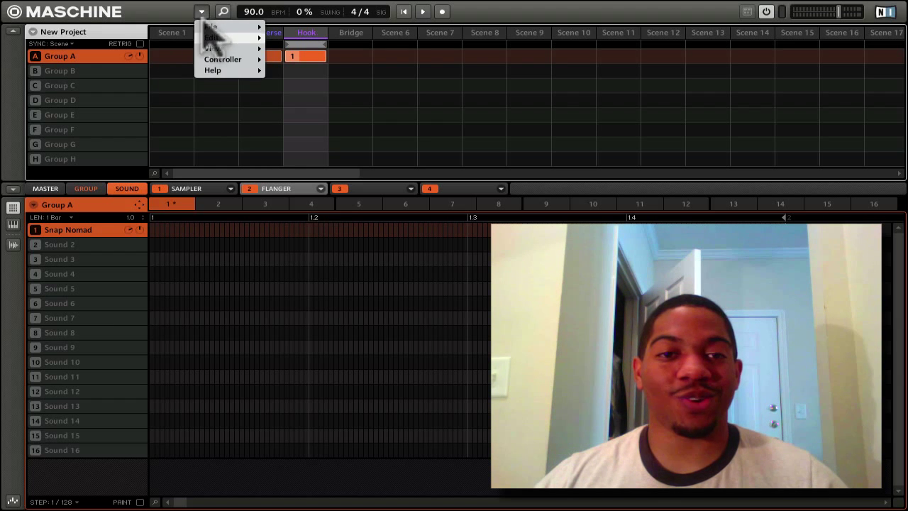